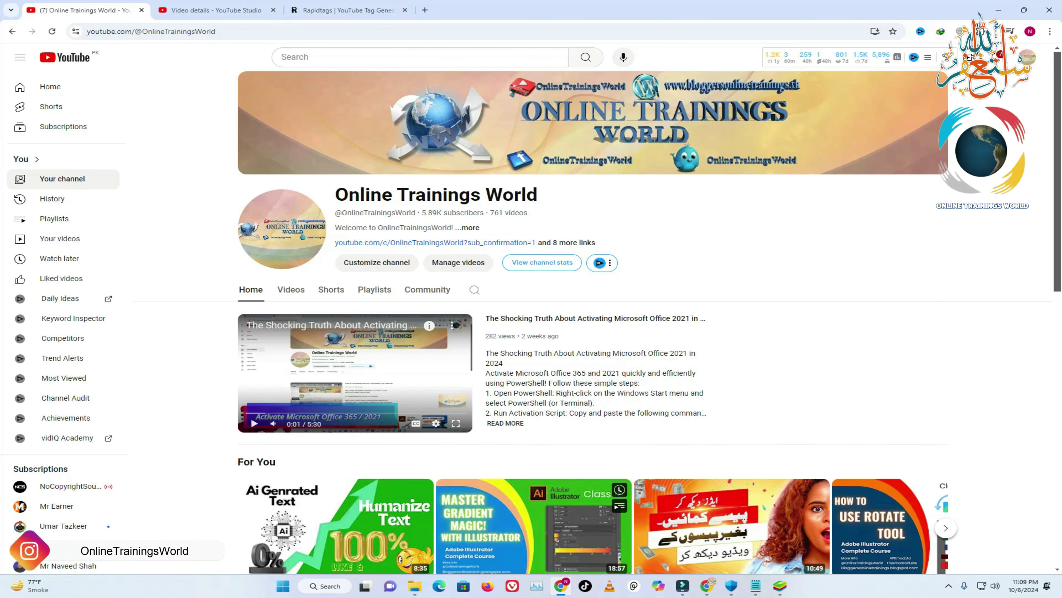
Step: Switch to File Explorer, maximize it and open the inner Screaming Frog SEO Spider 20.2 folder inside Downloads > Compressed
left_click(414, 586)
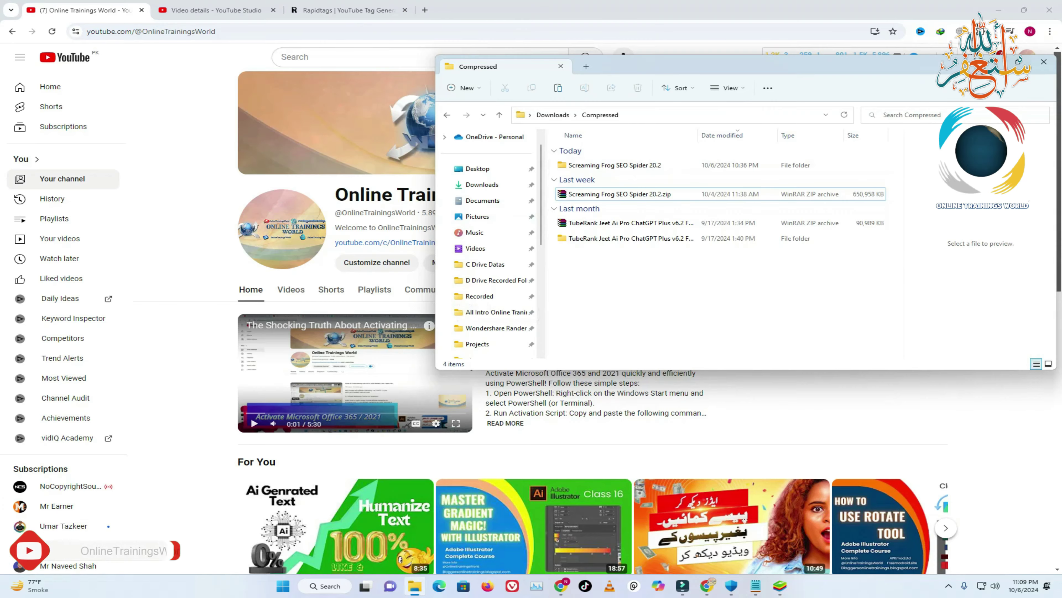
double_click(669, 65)
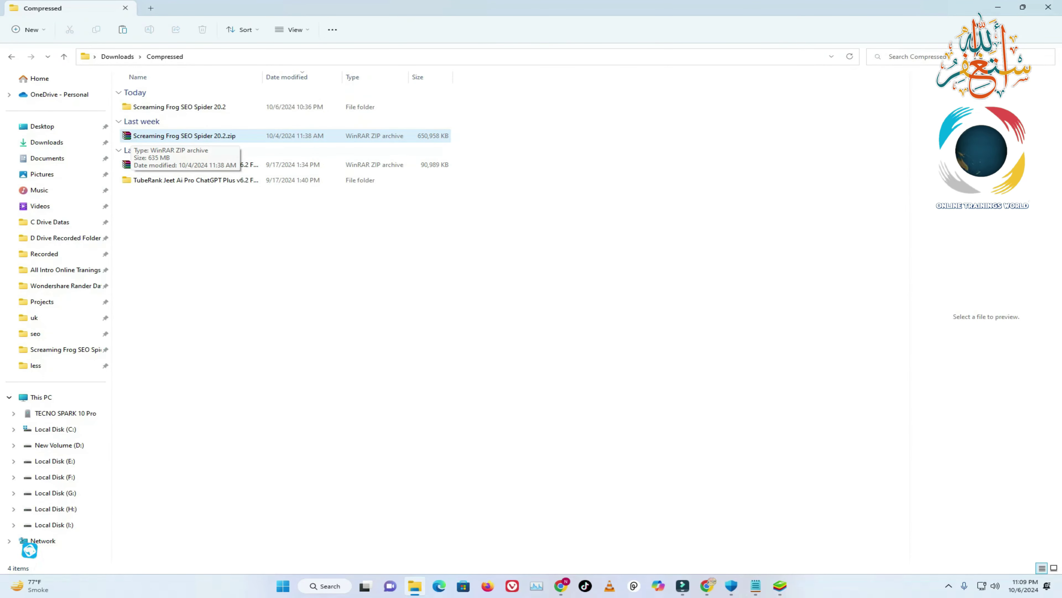
right_click(208, 138)
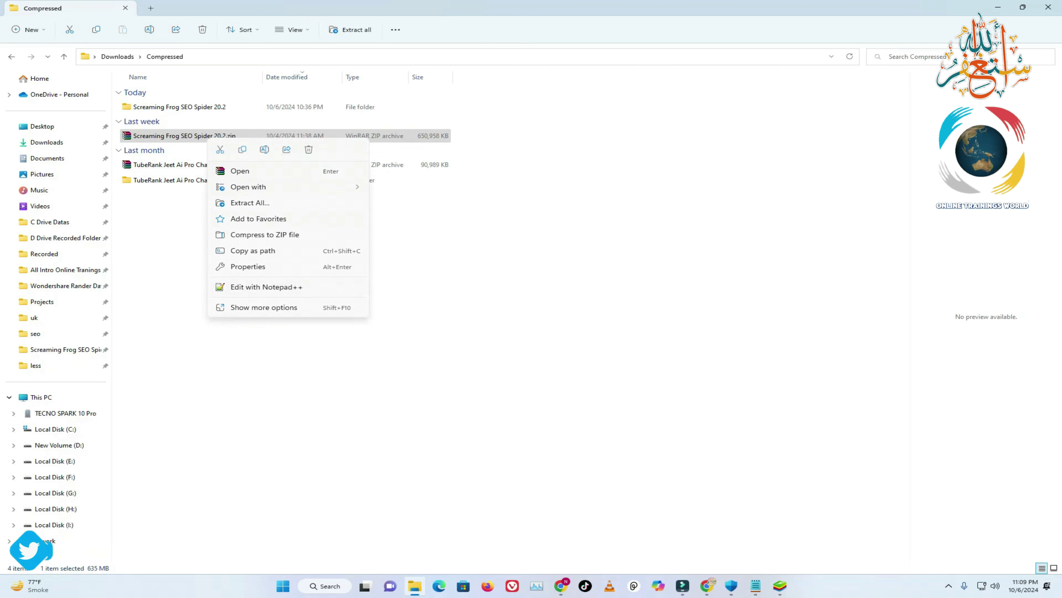
left_click(412, 318)
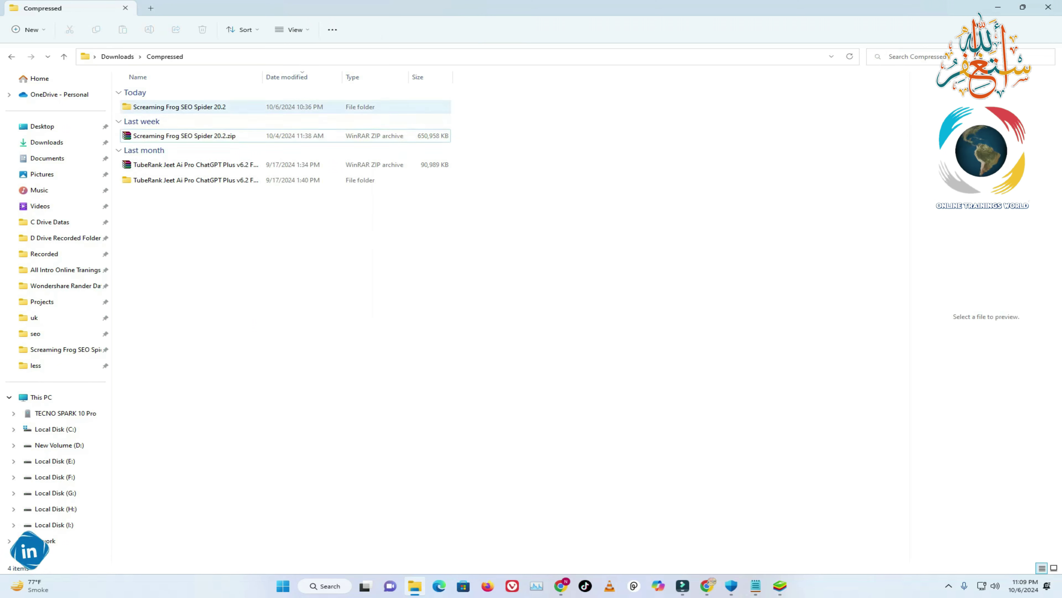
double_click(180, 106)
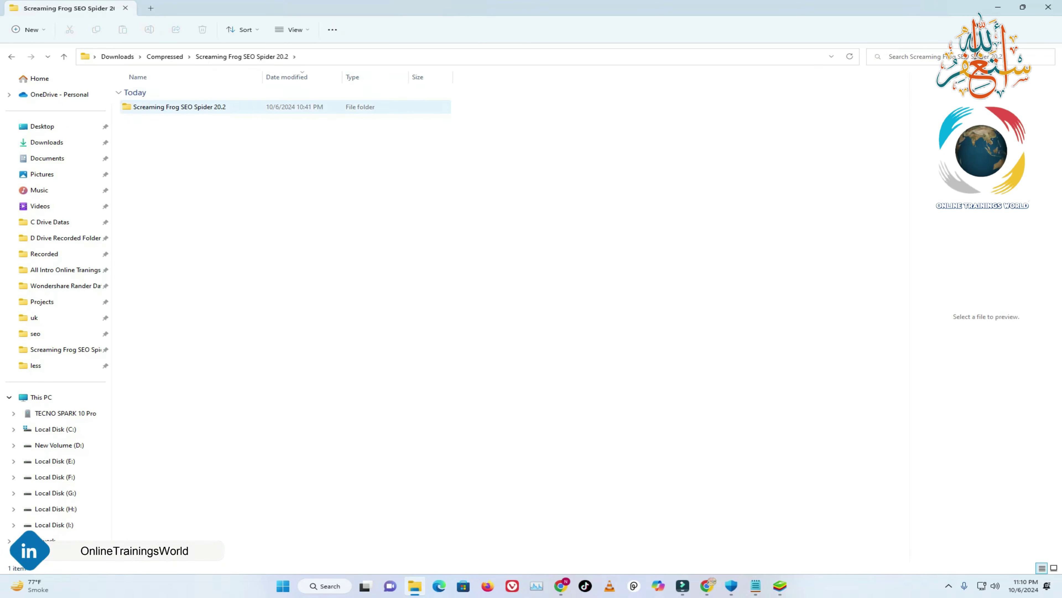
double_click(180, 106)
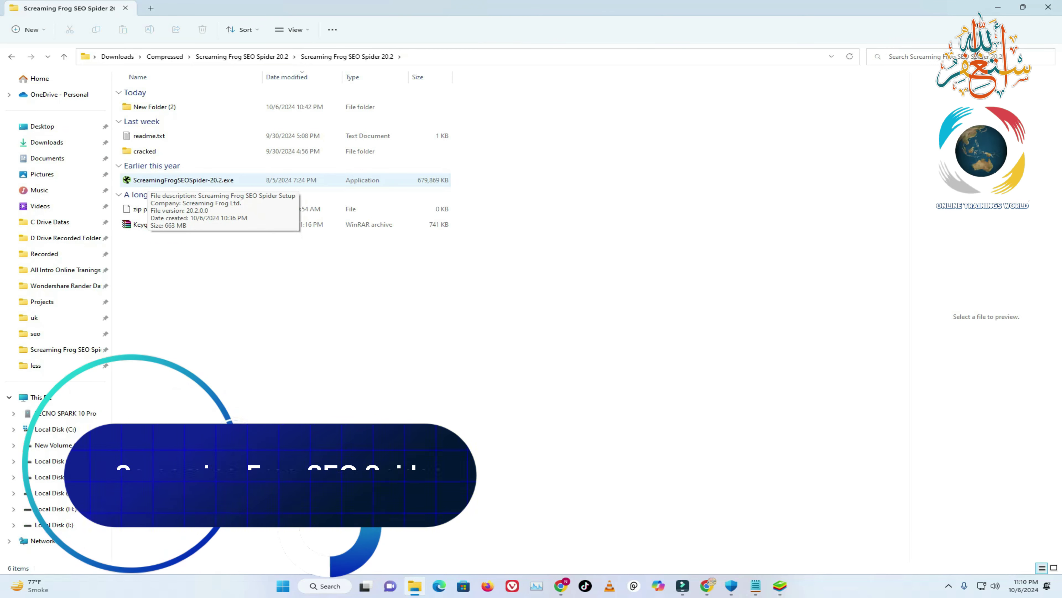
Step: Run the ScreamingFrogSEOSpider-20.2.exe installer and keep C:\Program Files (x86)\Screaming Frog SEO Spider as the destination folder
right_click(186, 180)
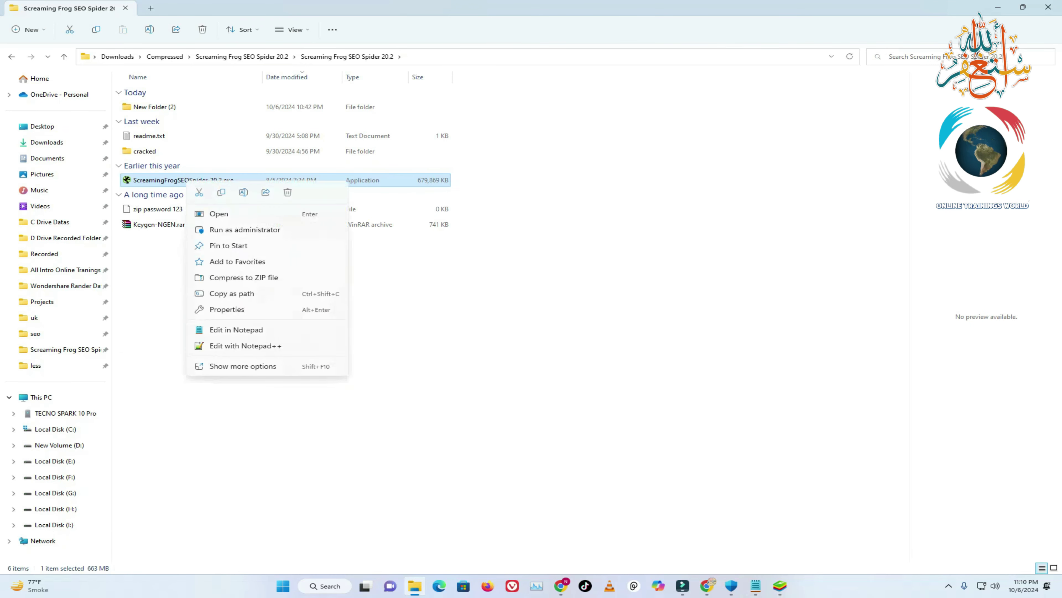
left_click(234, 218)
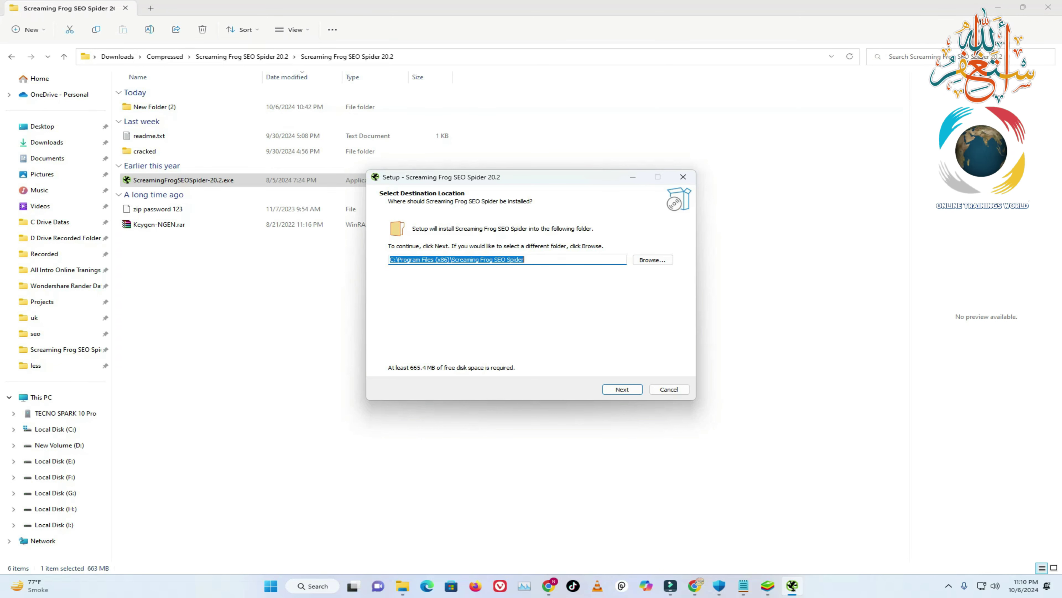
left_click(653, 259)
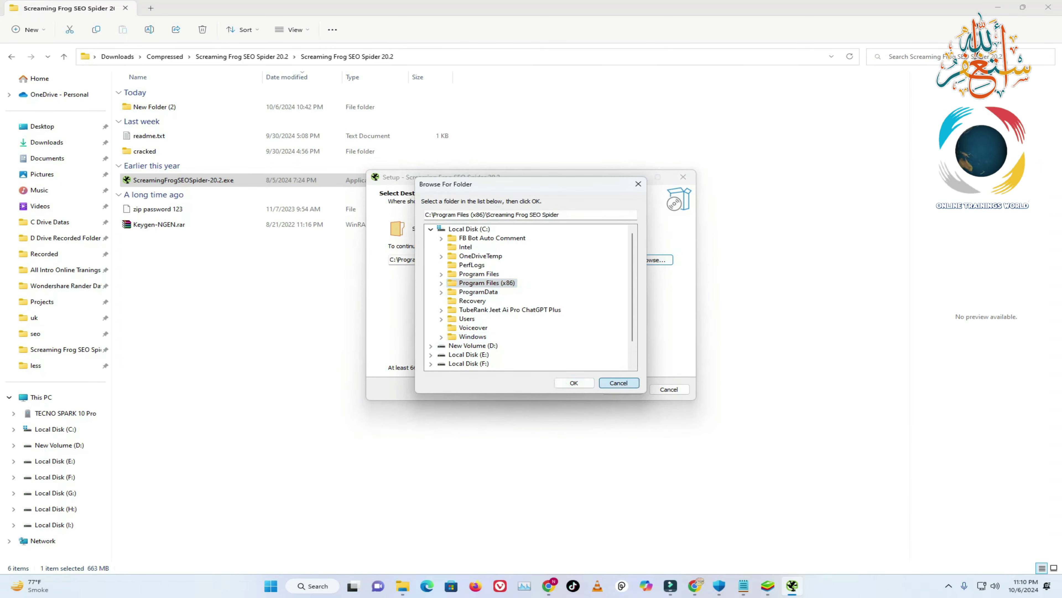
left_click(619, 383)
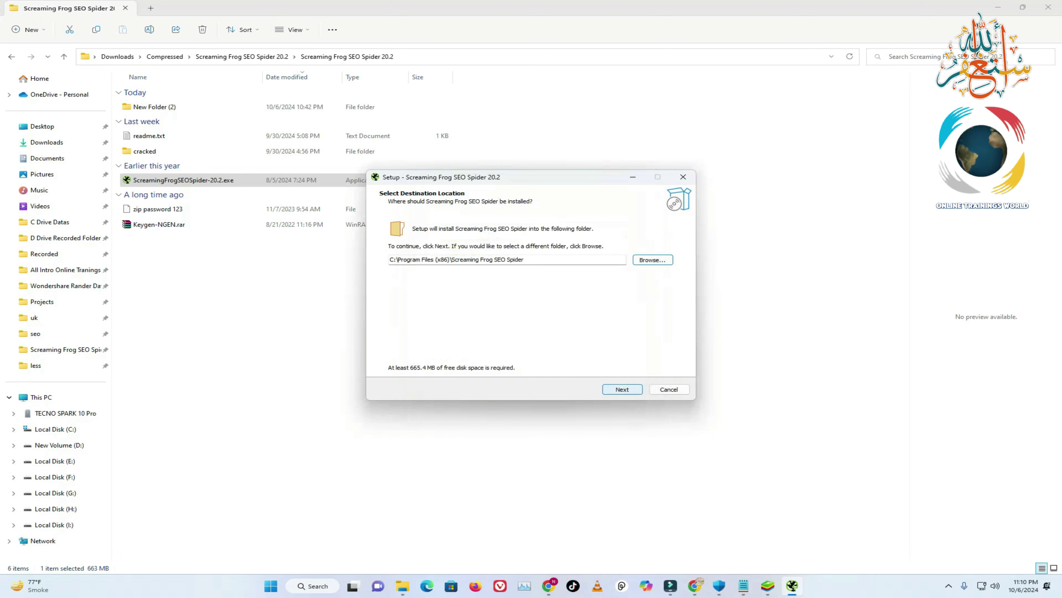
Step: Install Screaming Frog SEO Spider with a desktop shortcut, and finish setup without launching the application
key("Return")
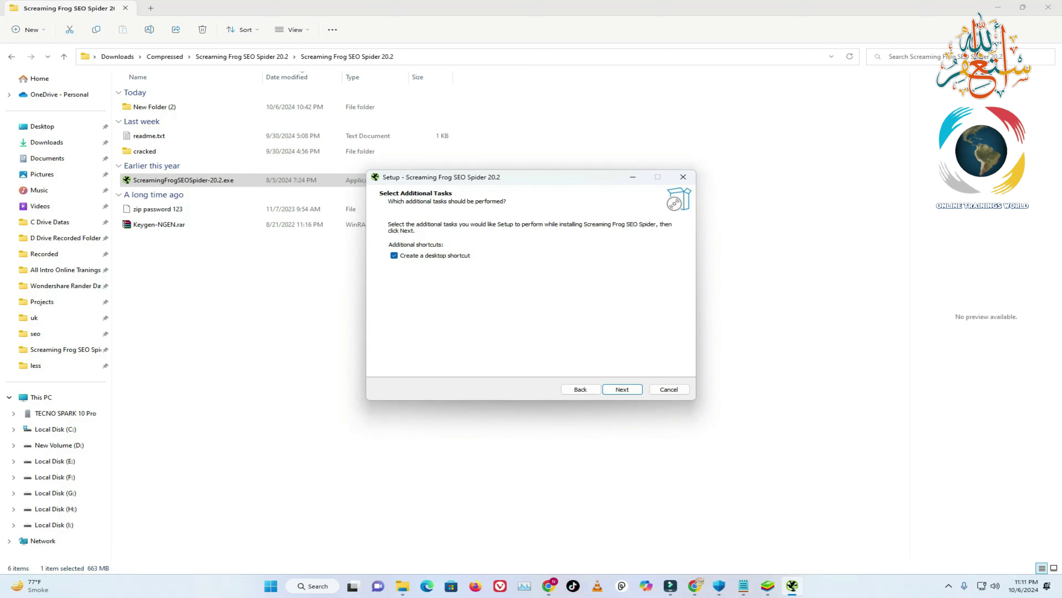
key("Return")
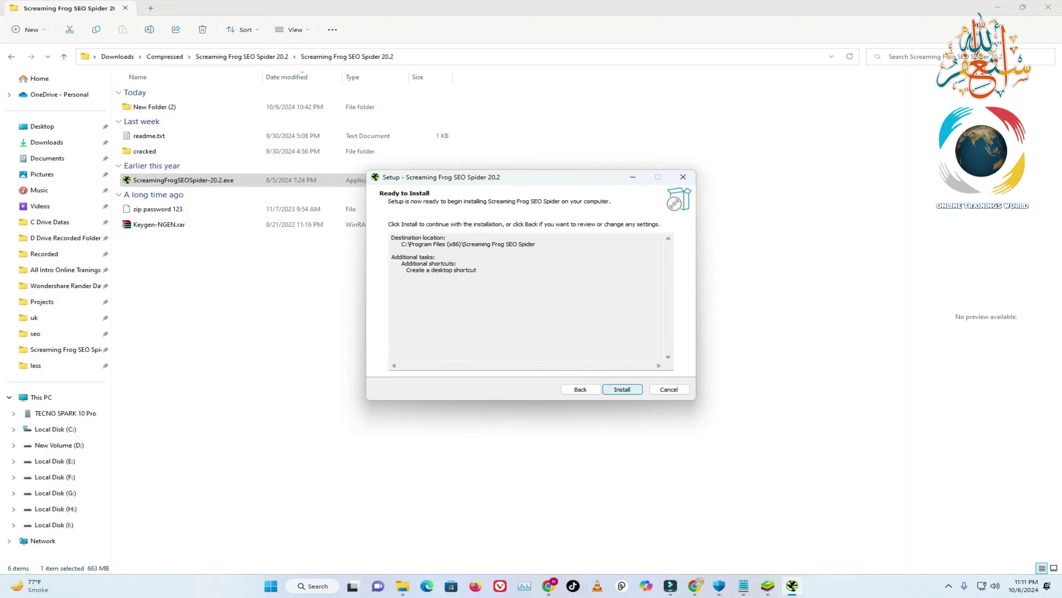
key("Return")
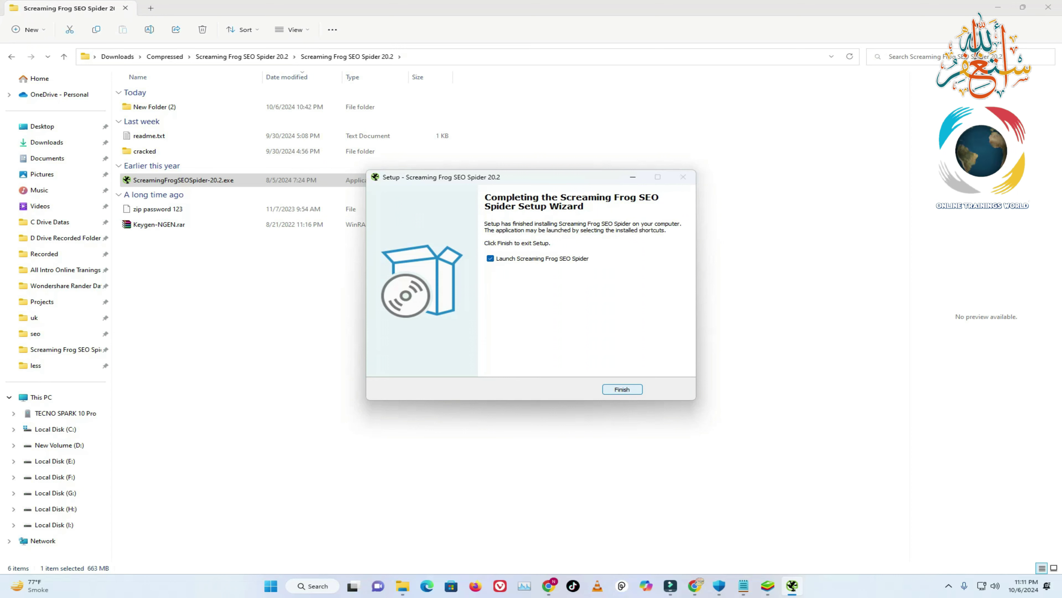
left_click(490, 259)
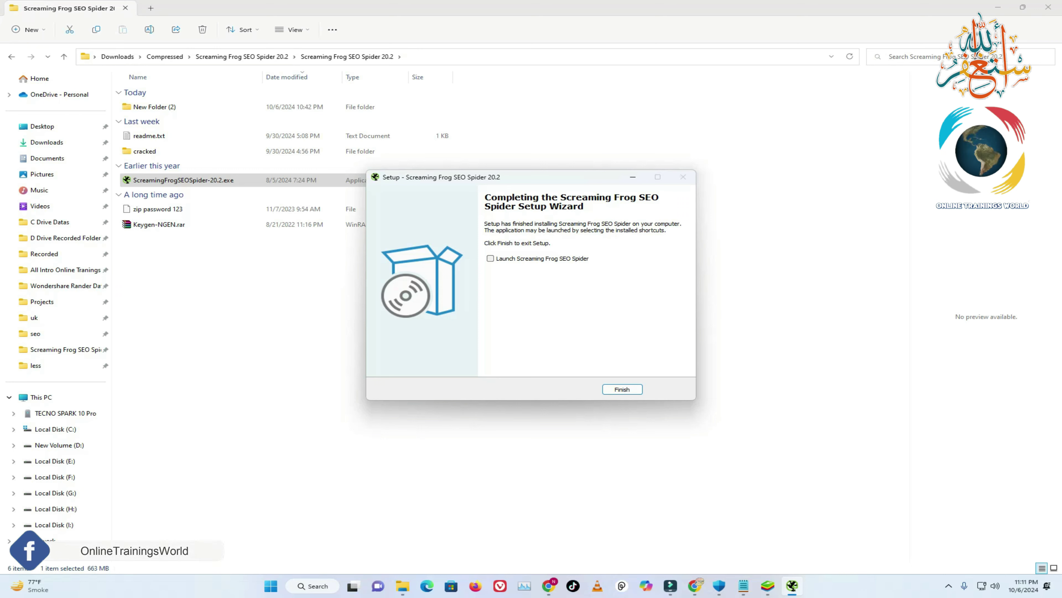
key("Return")
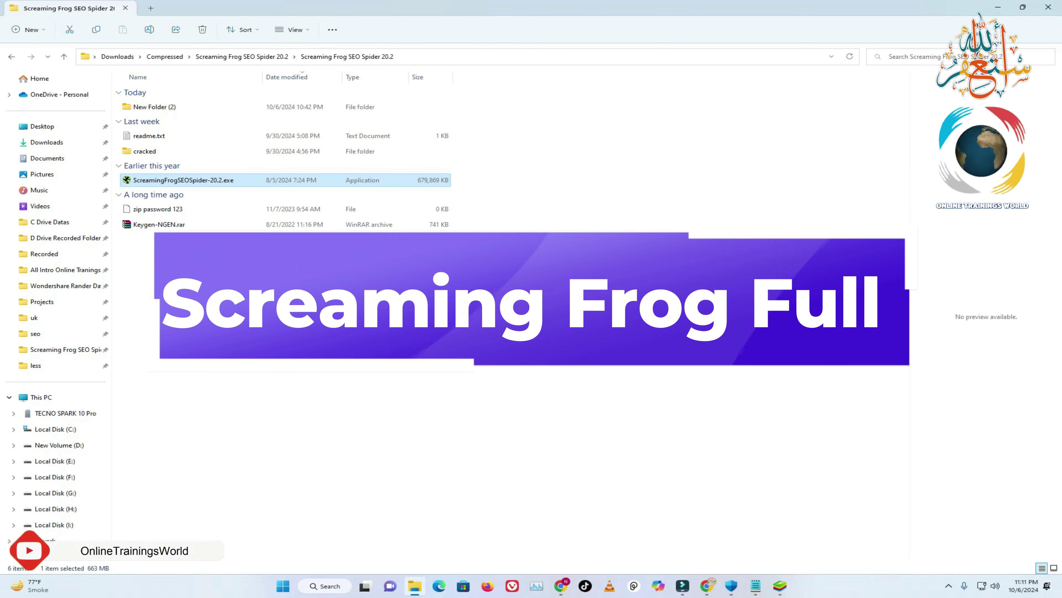
Step: Turn off the computer's Wi-Fi
left_click(983, 586)
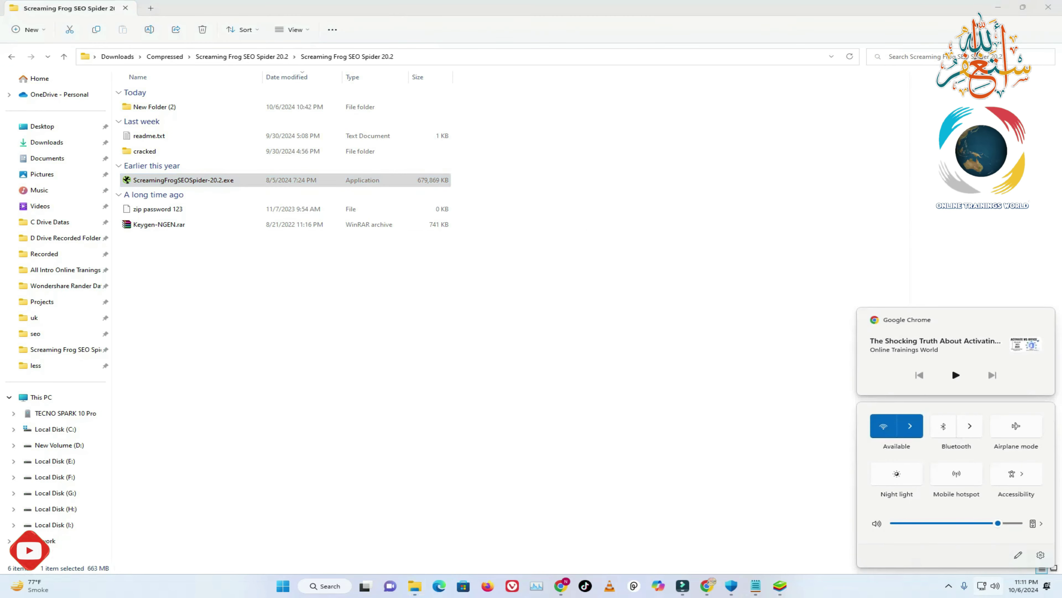
left_click(910, 425)
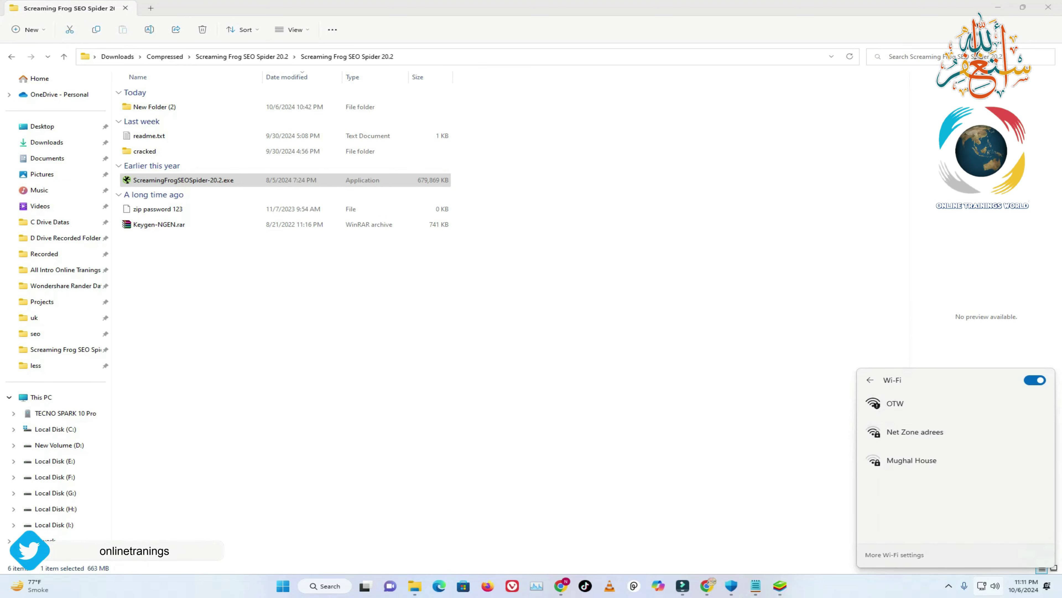
left_click(1035, 380)
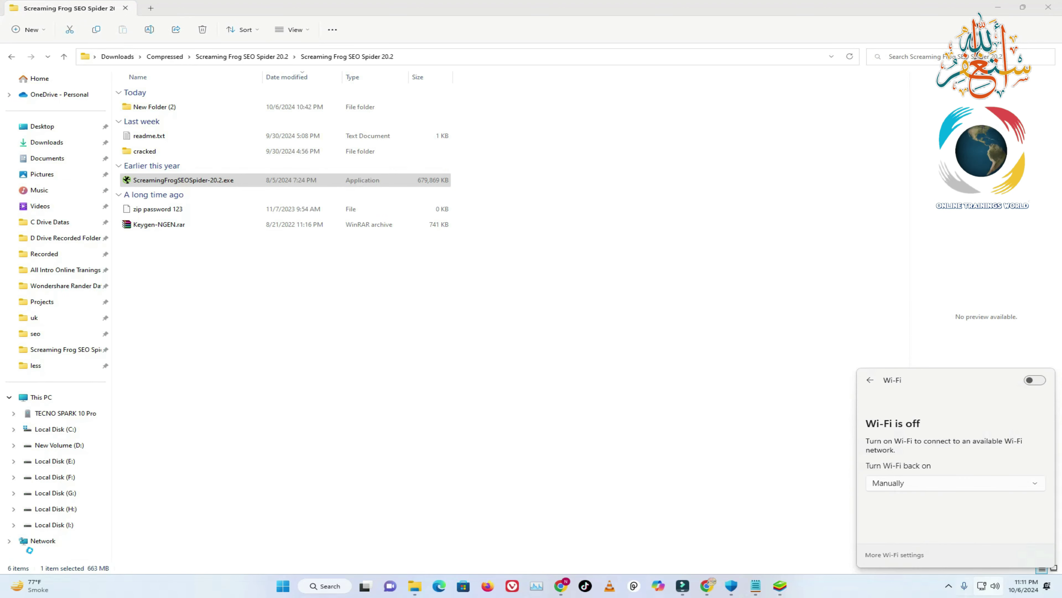
key("Escape")
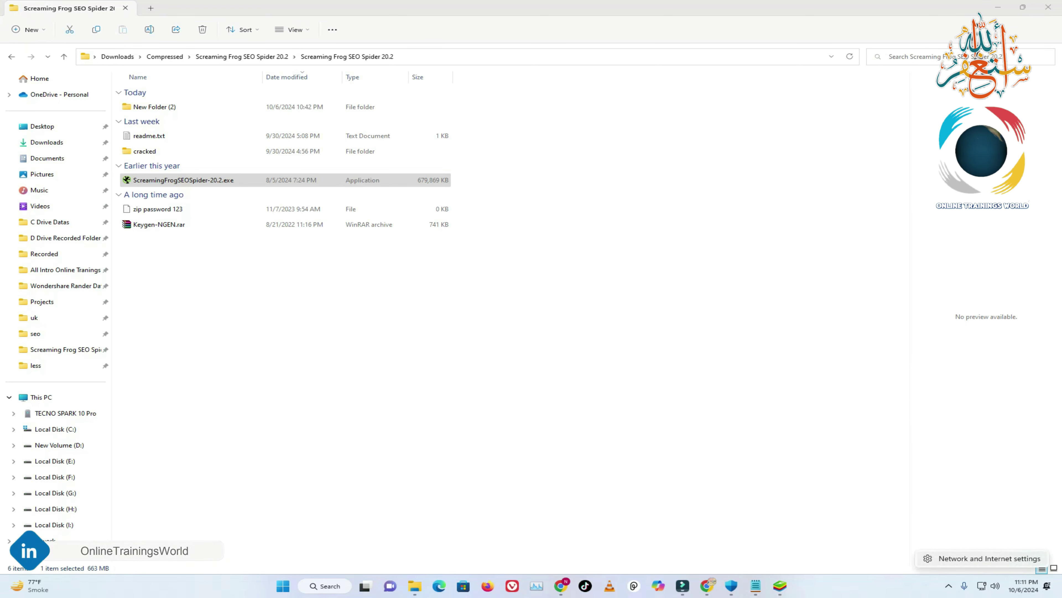
Step: Disable the Ethernet adapter in the advanced network settings and minimize the Settings window
left_click(989, 559)
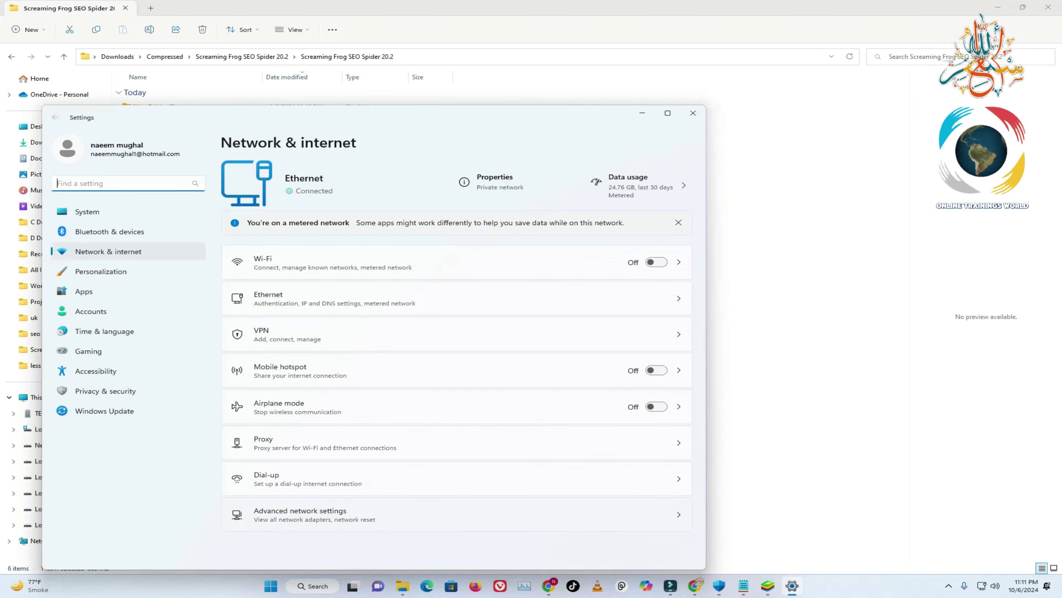
left_click(314, 515)
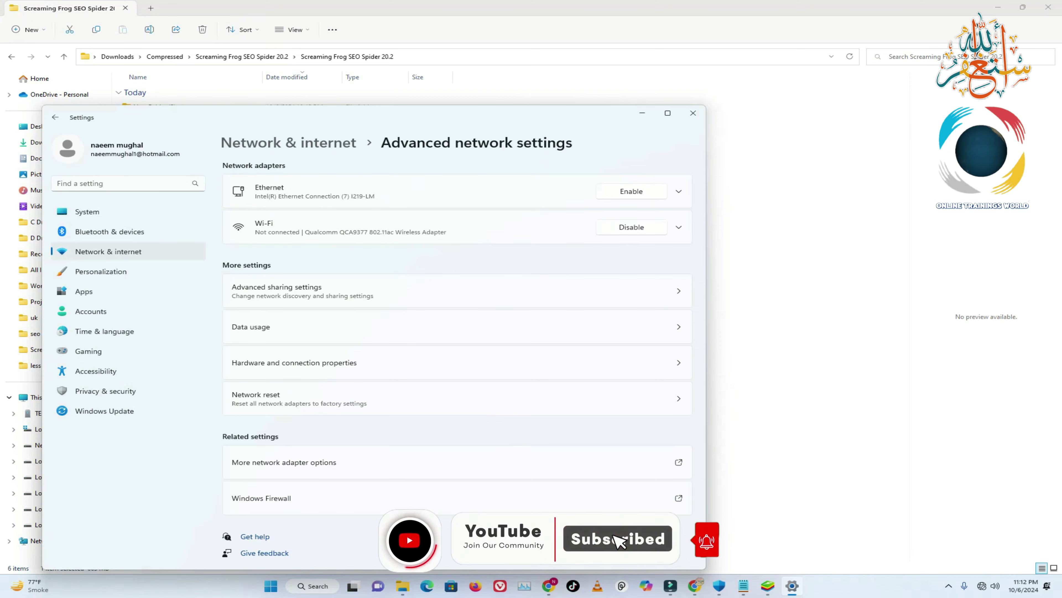
left_click(642, 116)
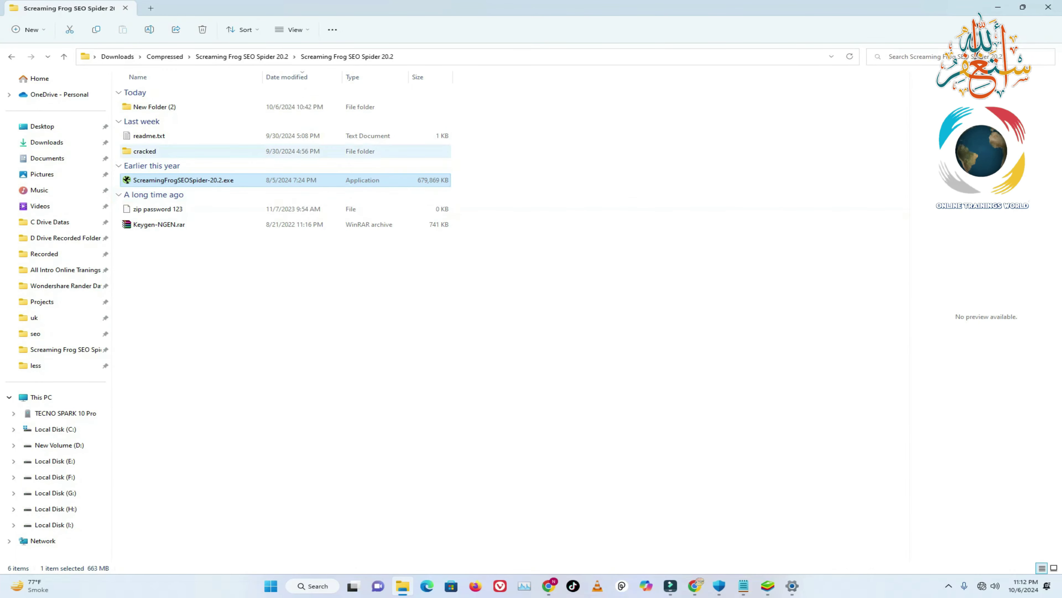
Step: Copy the ScreamingFrogSEOSpider.jar file from the cracked folder
double_click(144, 151)
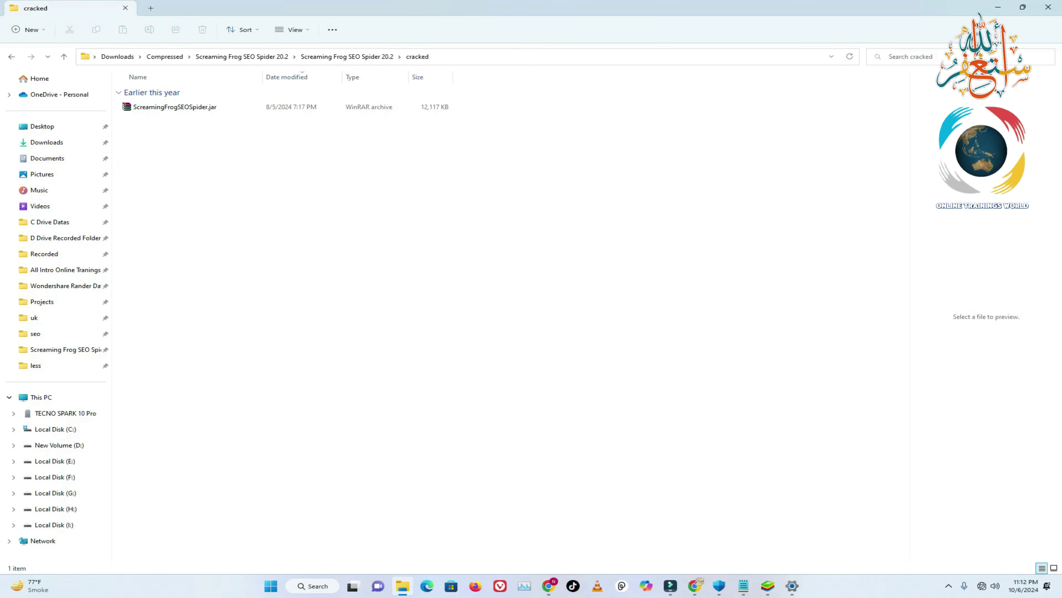
left_click_drag(428, 142, 120, 100)
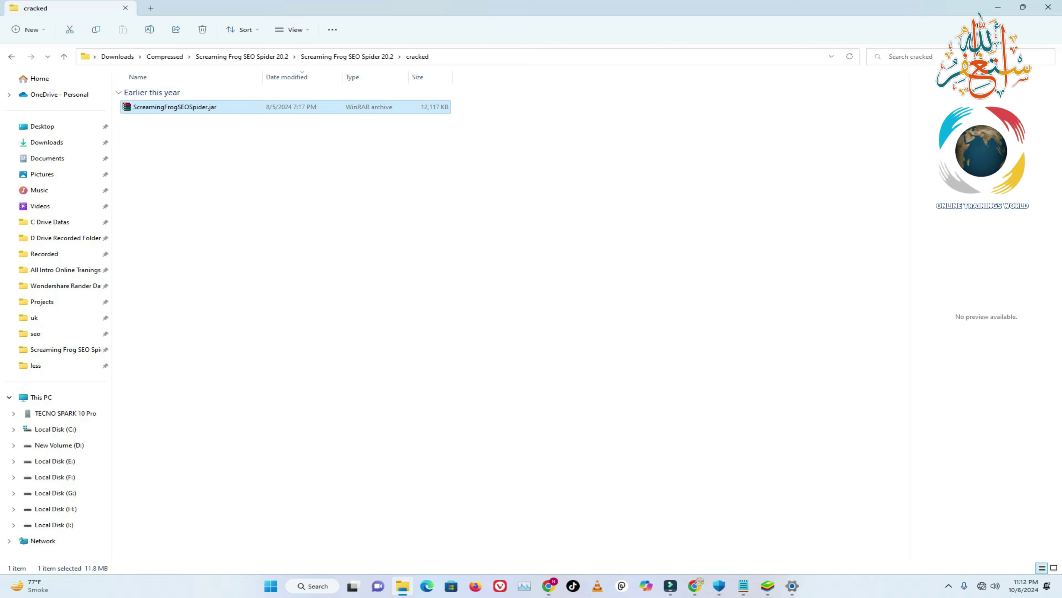
right_click(134, 108)
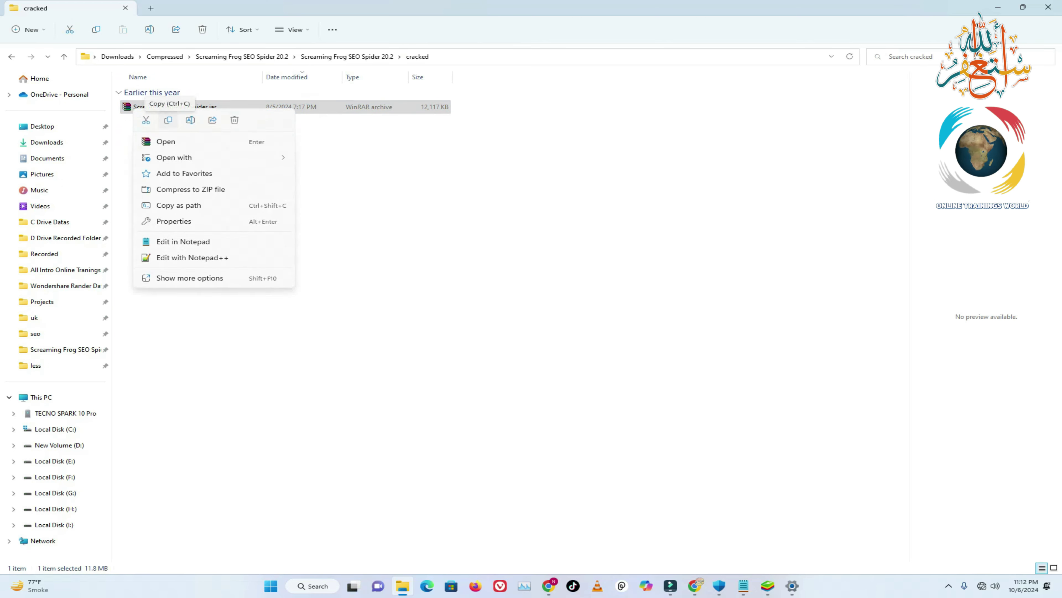
left_click(167, 120)
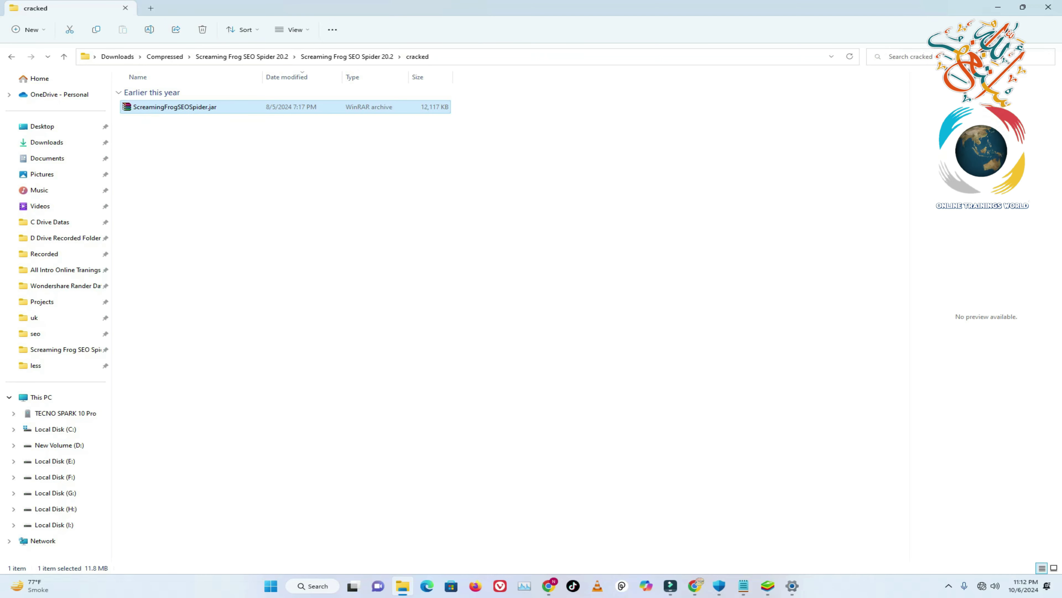
Step: Restore the folder window to its smaller size and minimize the browser to reveal the desktop
left_click(1022, 7)
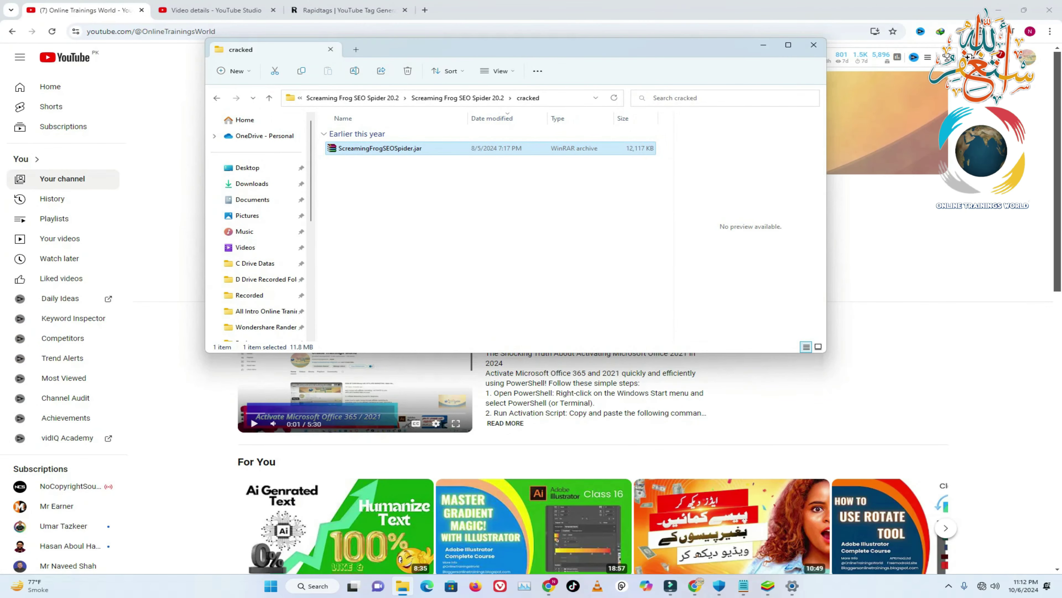
left_click(999, 10)
left_click(998, 10)
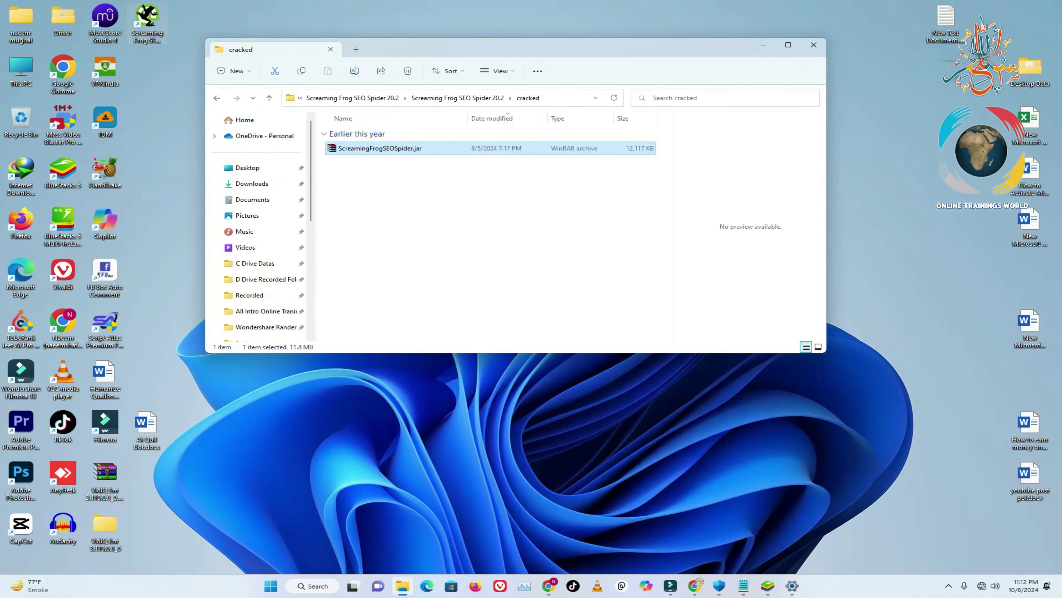
Step: Open the file location of the Screaming Frog SEO Spider desktop shortcut, and close that folder window
left_click(147, 21)
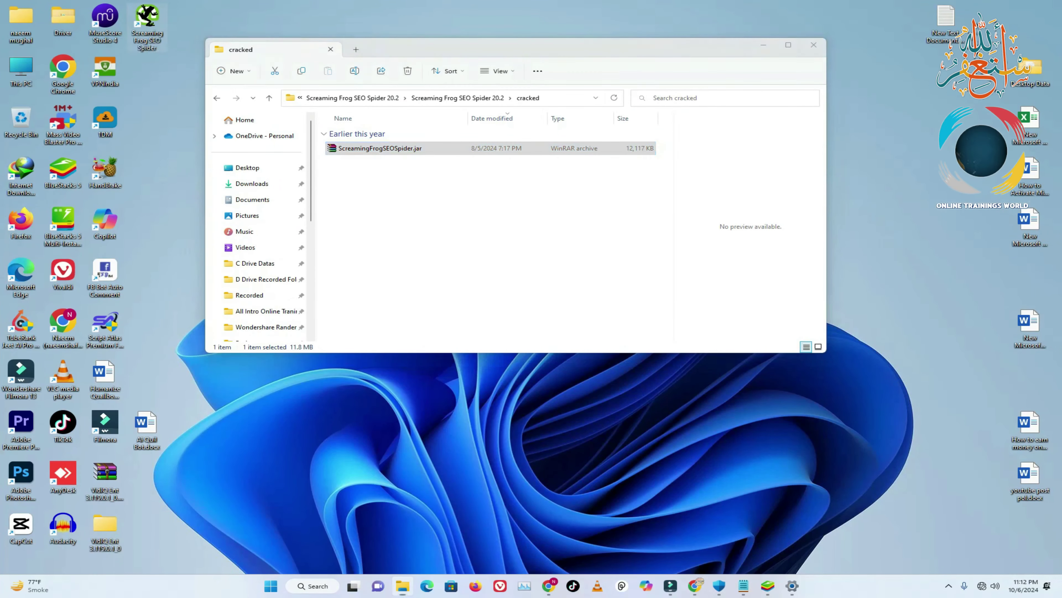
right_click(149, 19)
left_click(202, 82)
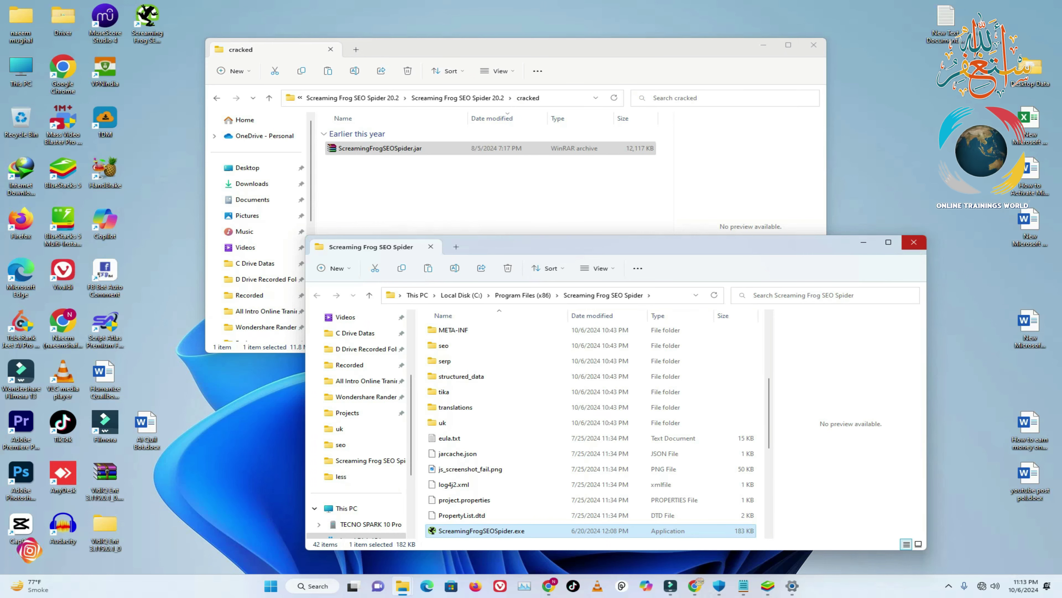
left_click(913, 241)
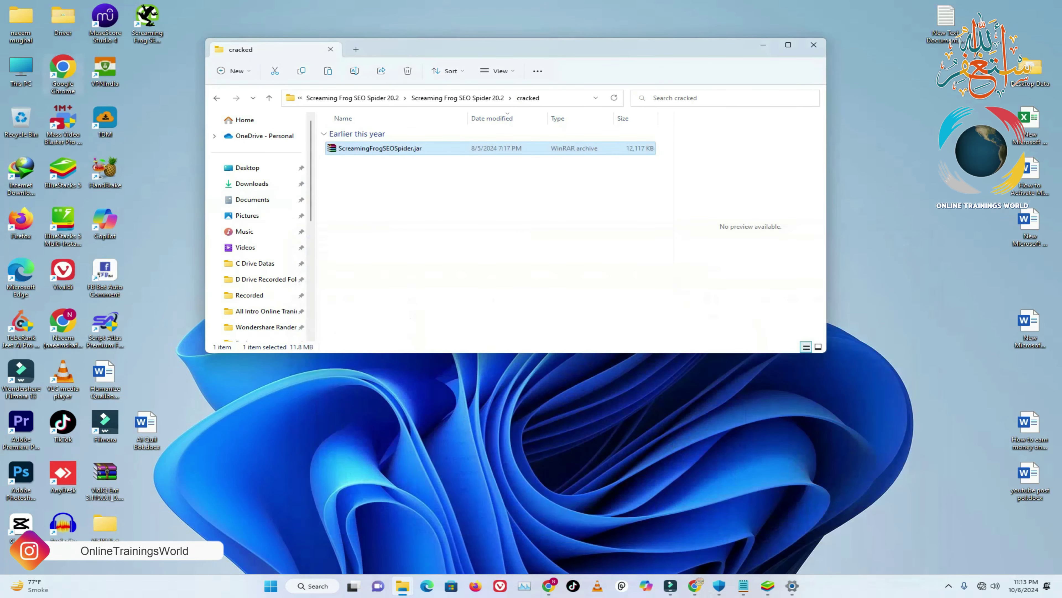
Step: Open the Screaming Frog SEO Spider folder in Program Files (x86) on Local Disk (C:)
double_click(21, 70)
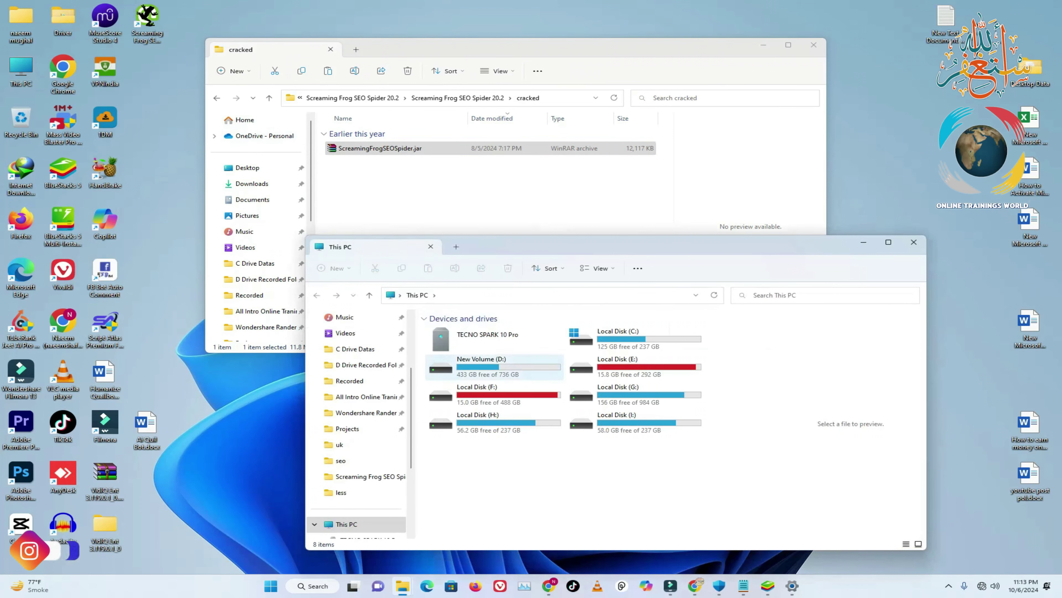
double_click(619, 338)
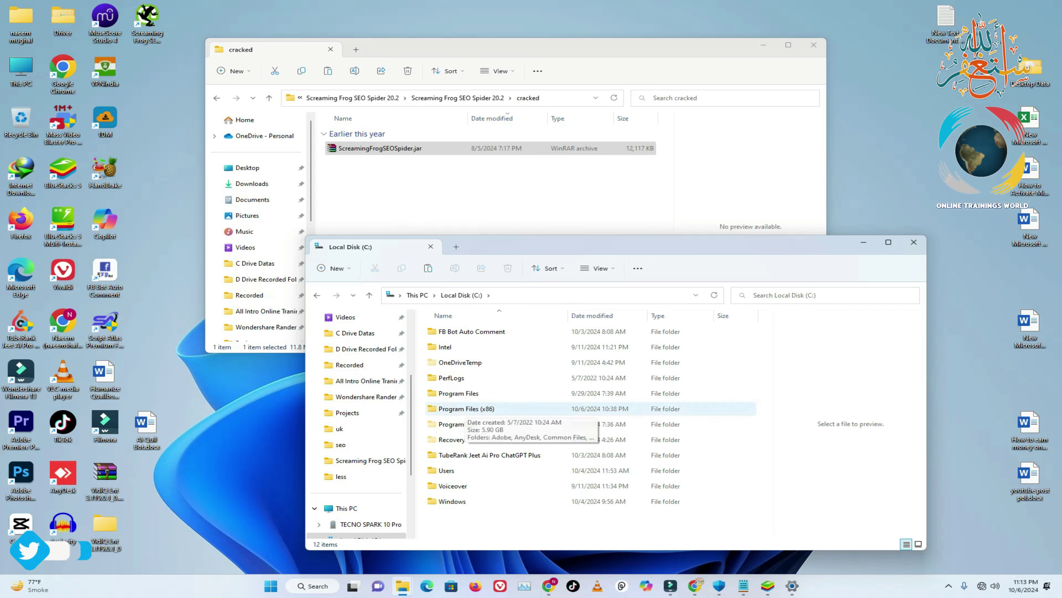
double_click(467, 409)
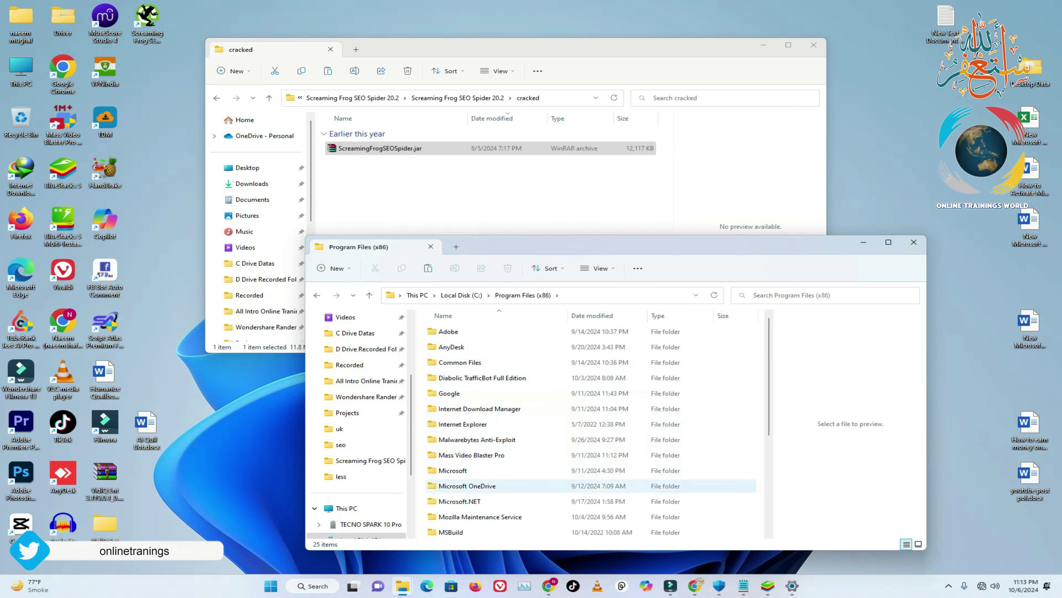
scroll(544, 481, "down", 2)
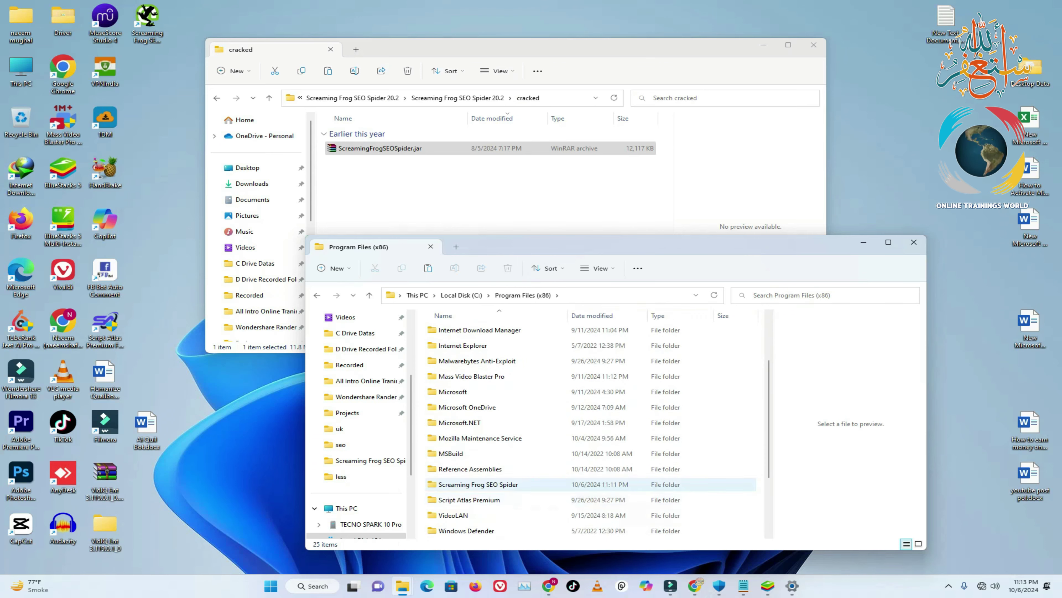
double_click(477, 484)
scroll(586, 431, "down", 10)
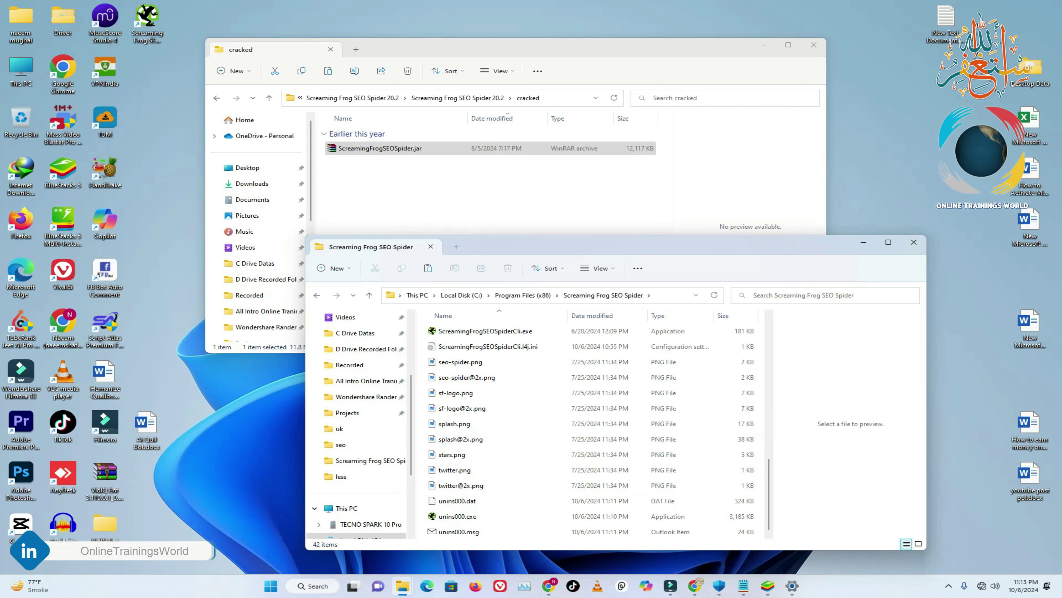
Step: Paste the copied ScreamingFrogSEOSpider.jar into the installation folder, replacing the existing file with administrator permission
right_click(425, 452)
mouse_move(493, 310)
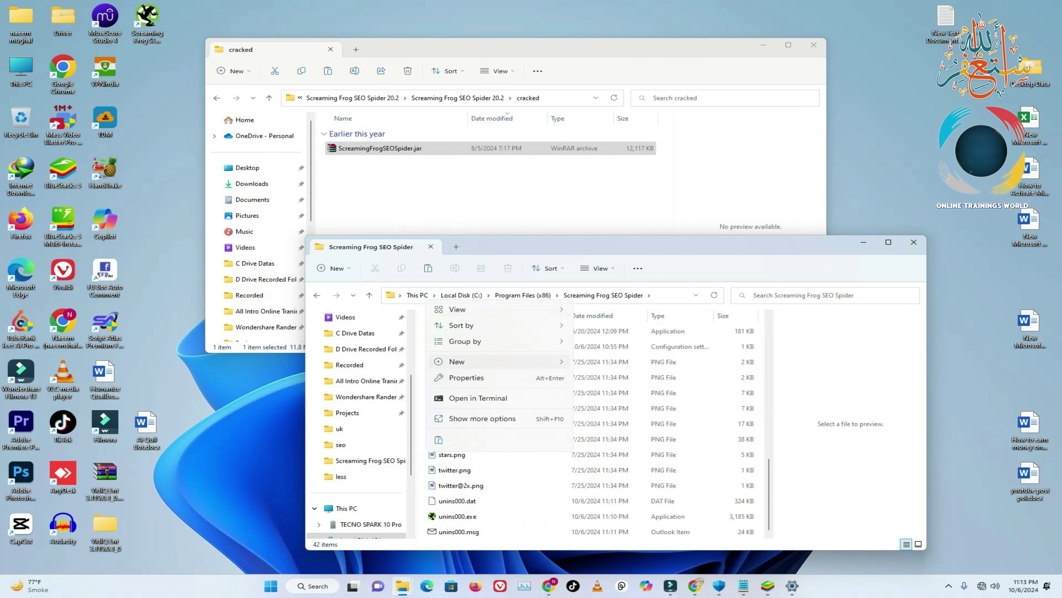
left_click(438, 440)
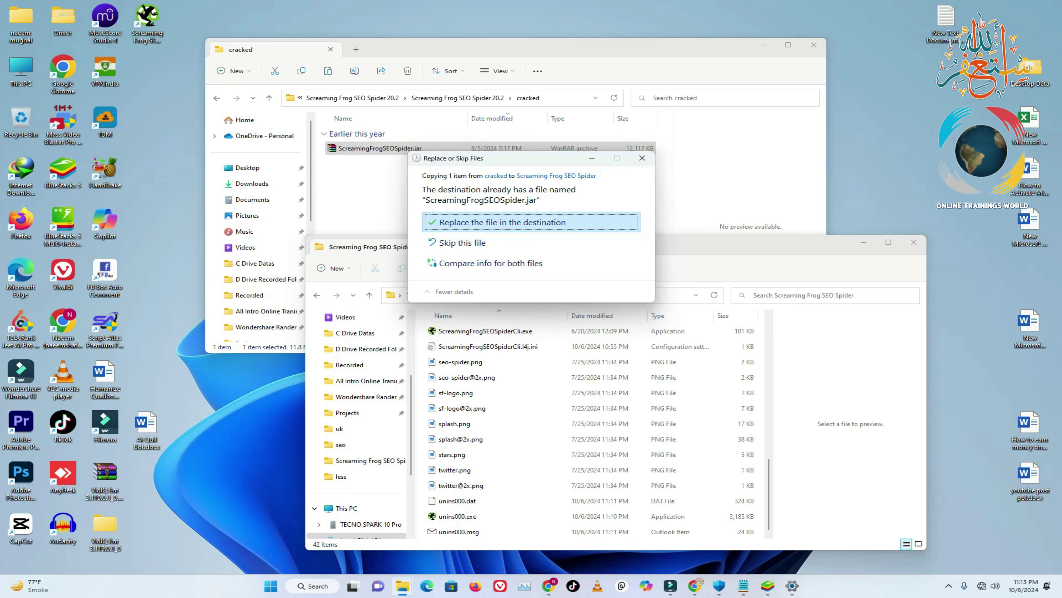
left_click(502, 222)
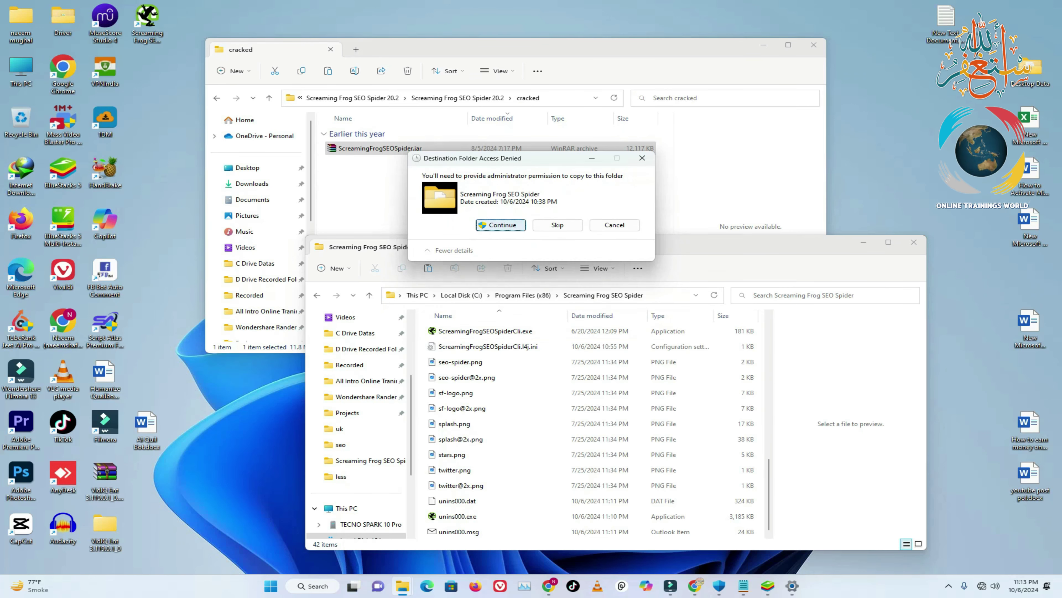
left_click(500, 225)
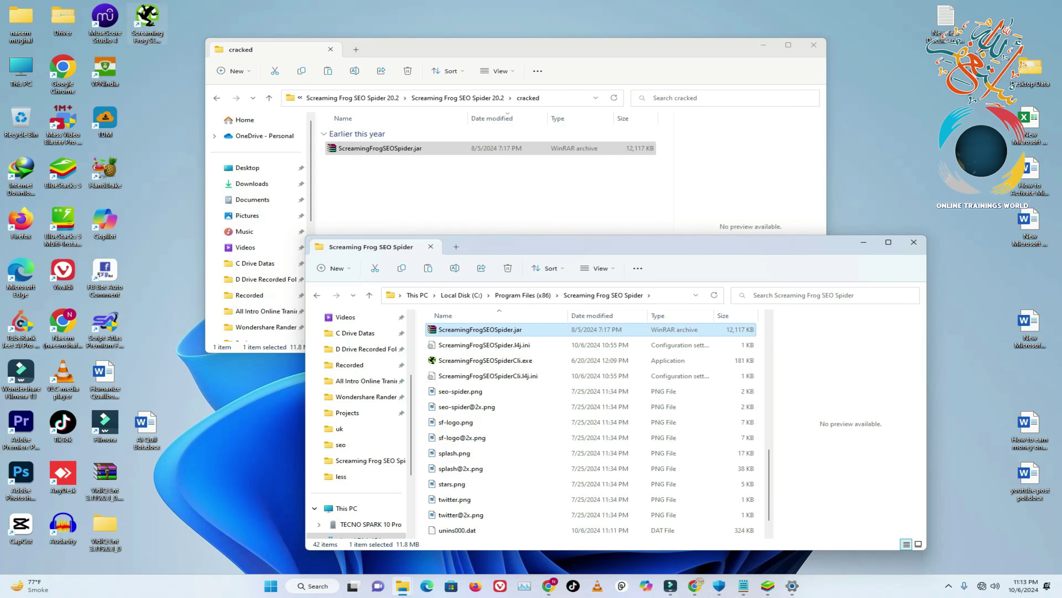
Step: Launch Screaming Frog SEO Spider from the desktop and open the Keygen-NGEN folder inside New Folder (2)
left_click(147, 22)
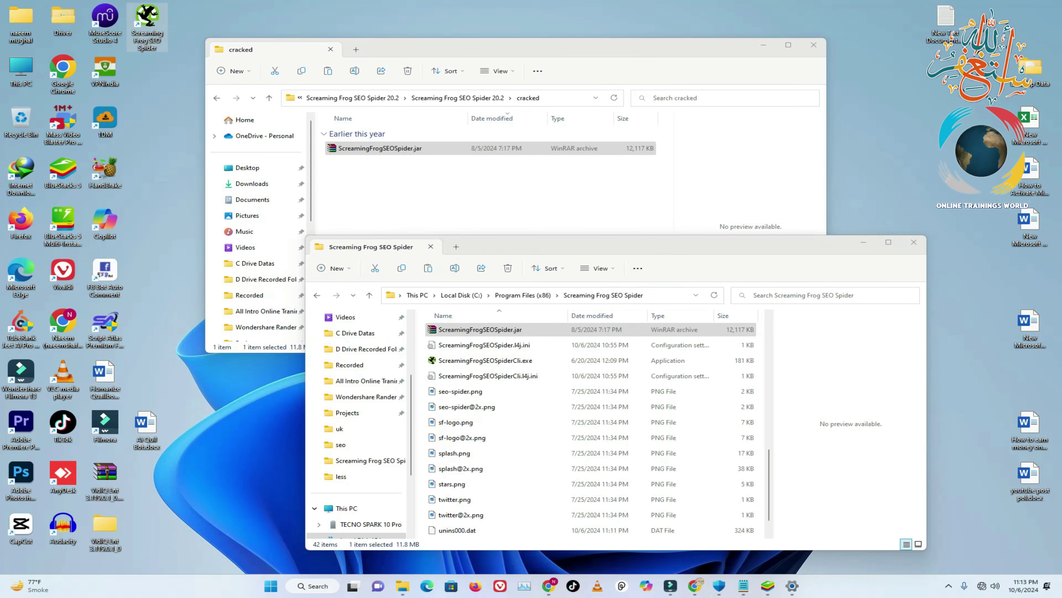
left_click(543, 49)
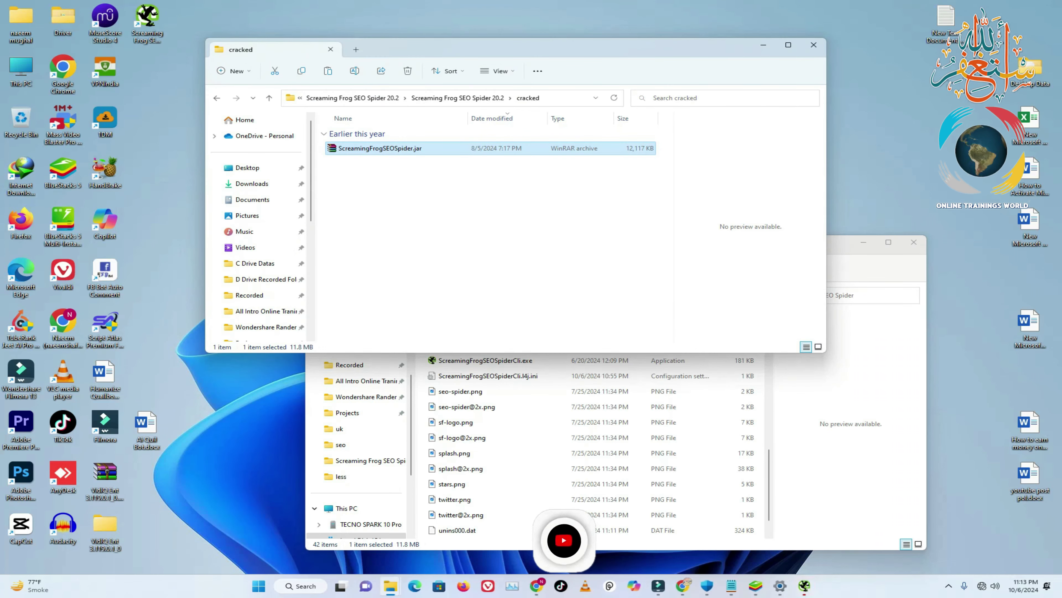
left_click(458, 97)
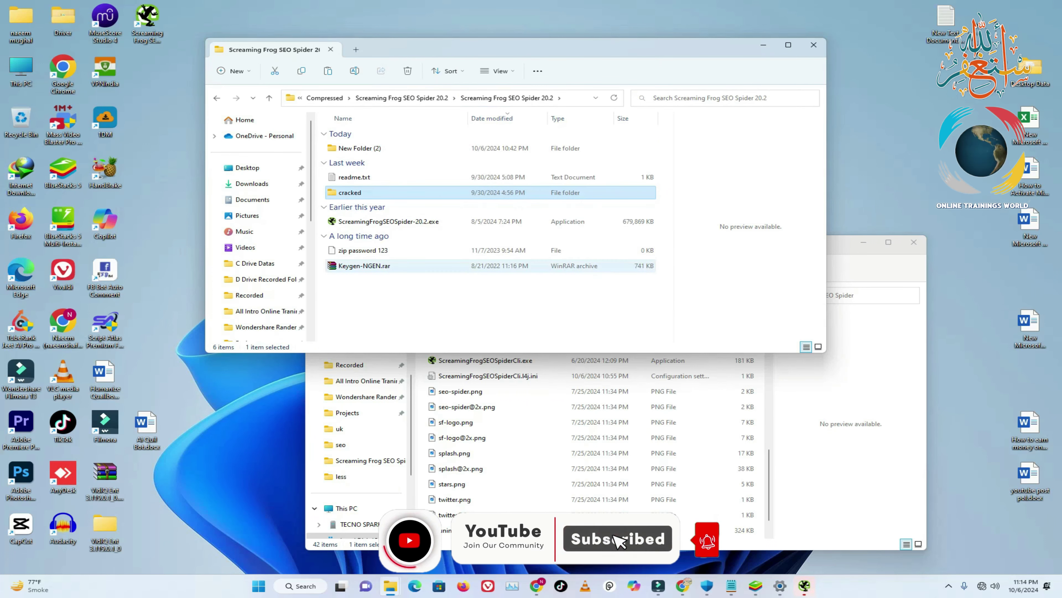
double_click(360, 148)
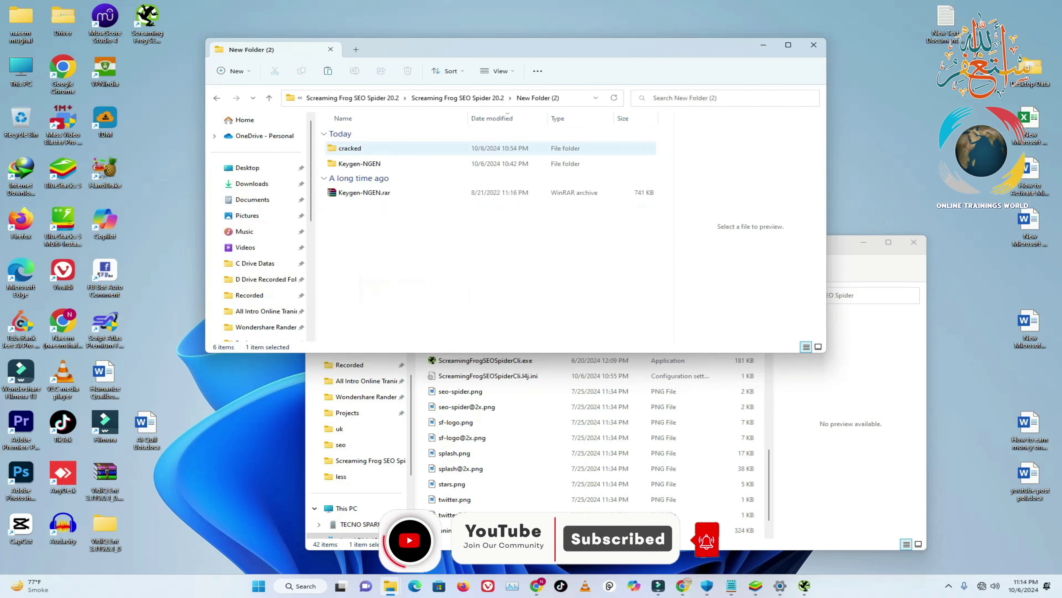
double_click(360, 163)
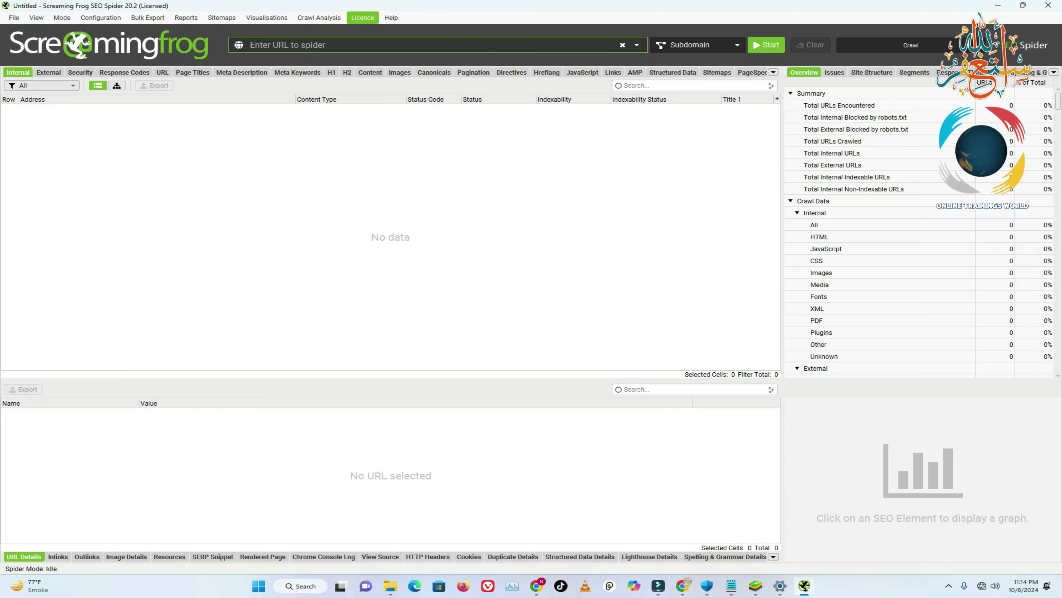
Step: Open the licence settings in Screaming Frog SEO Spider and run Keygen.exe from the Keygen-NGEN folder as administrator
left_click(362, 18)
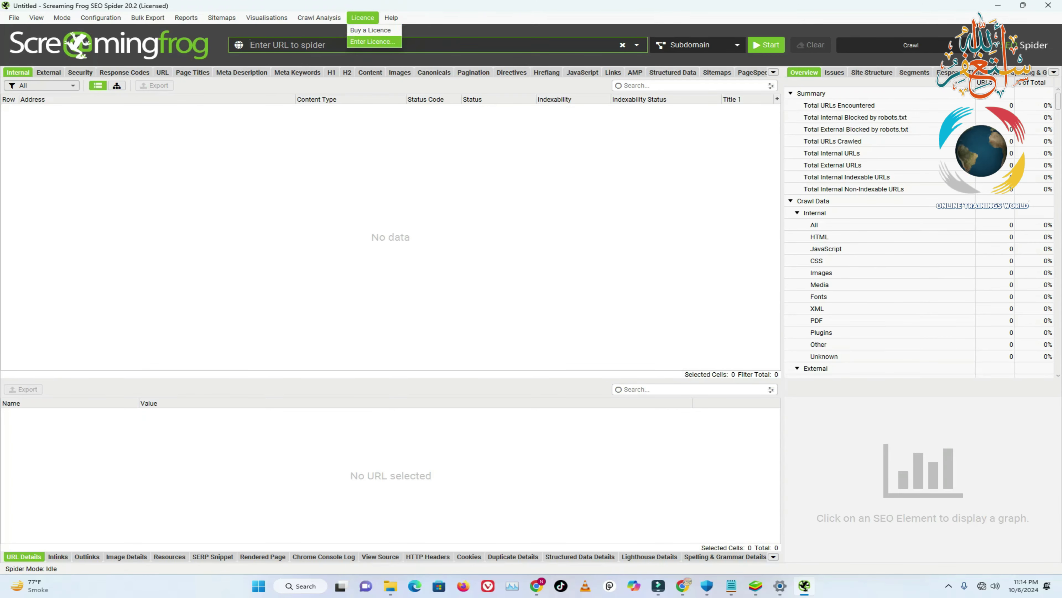
left_click(373, 42)
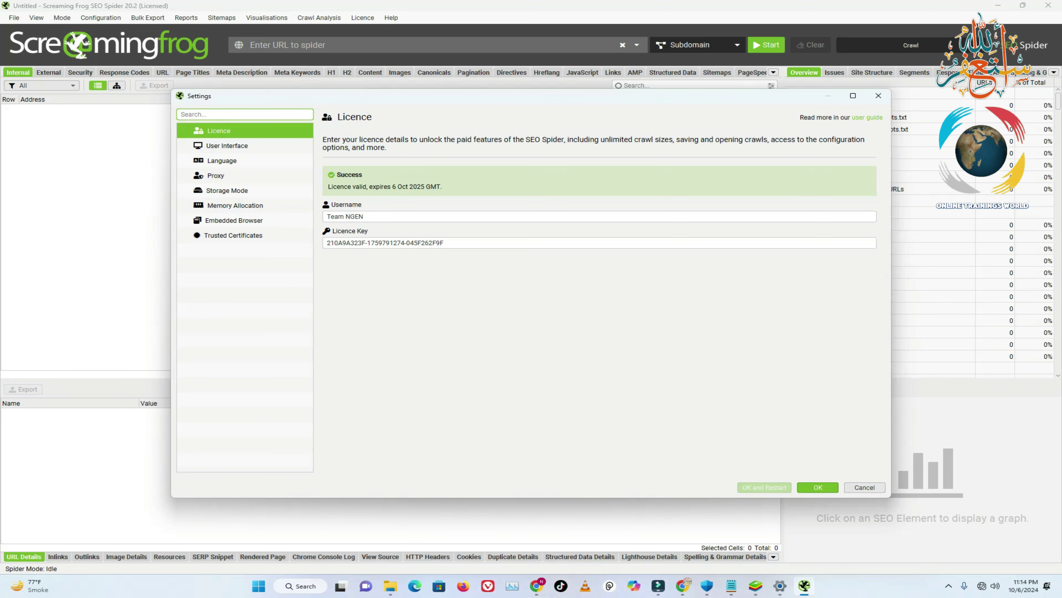
left_click(390, 585)
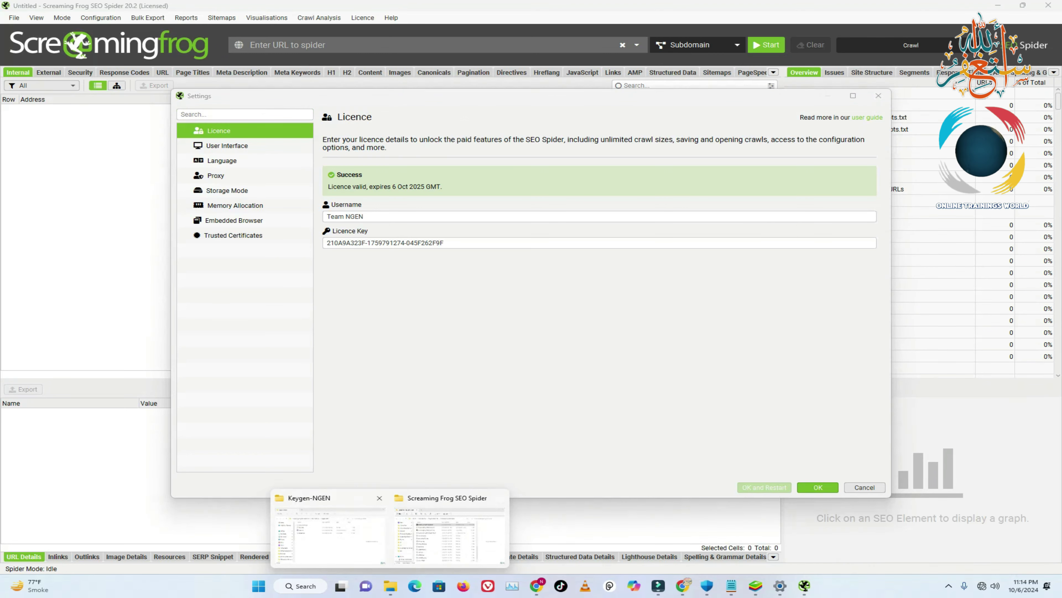
left_click(329, 529)
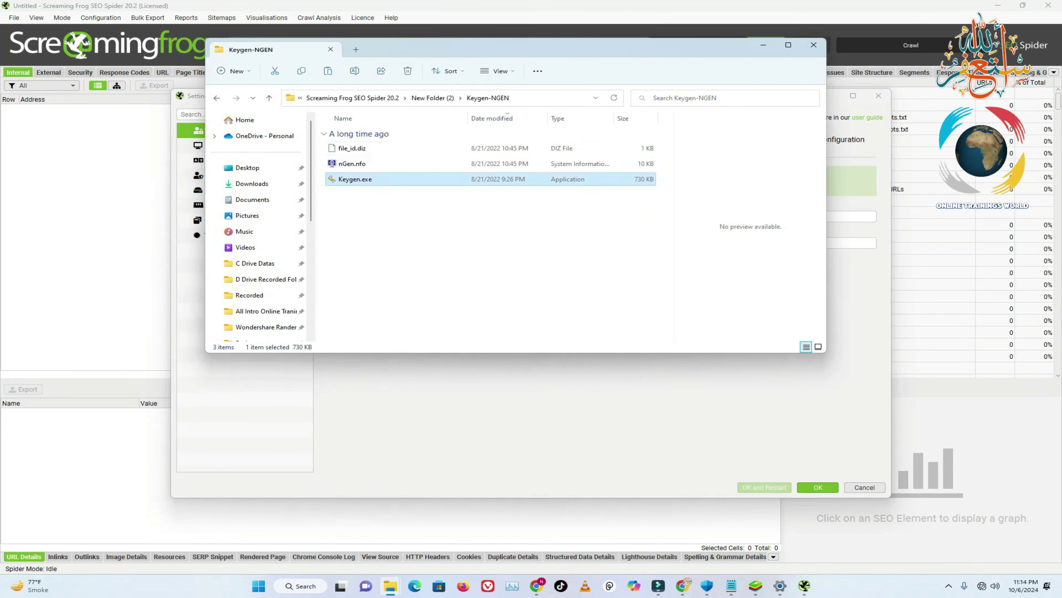
right_click(354, 179)
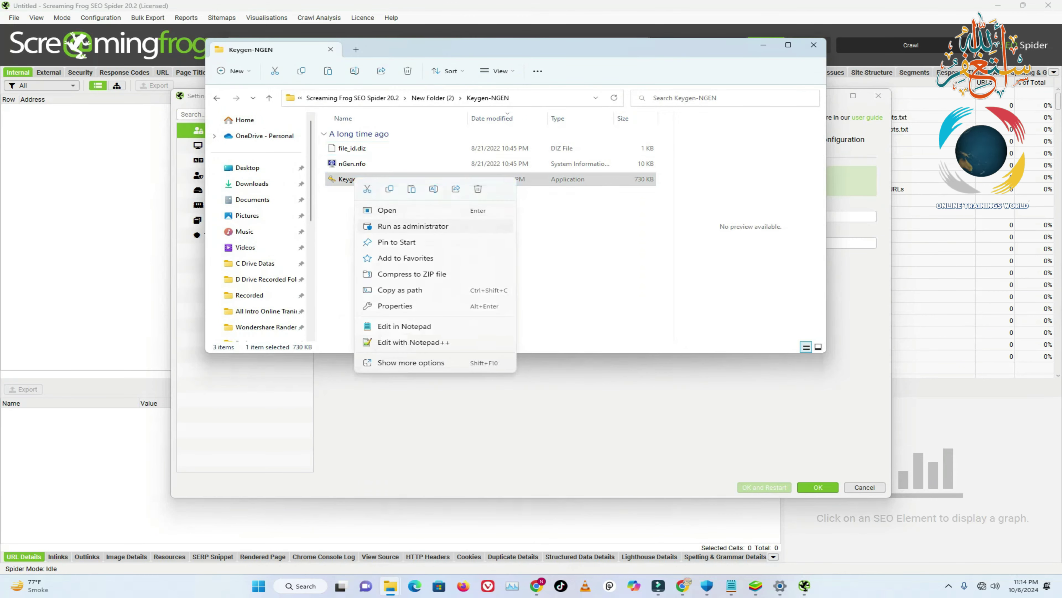
left_click(413, 226)
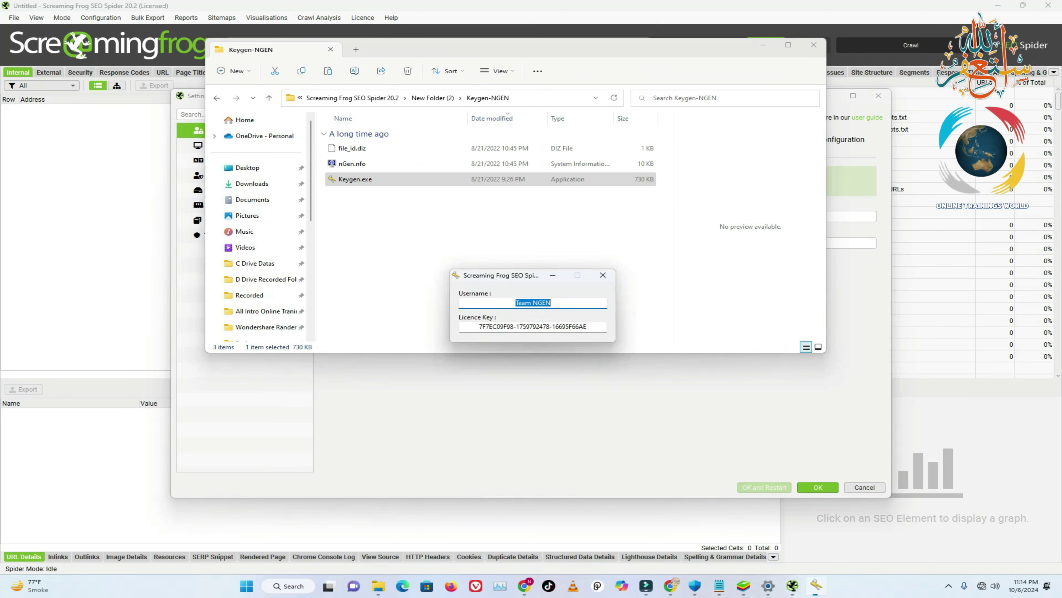
Step: Copy the username from the Keygen window into the Username field of the licence settings
right_click(532, 302)
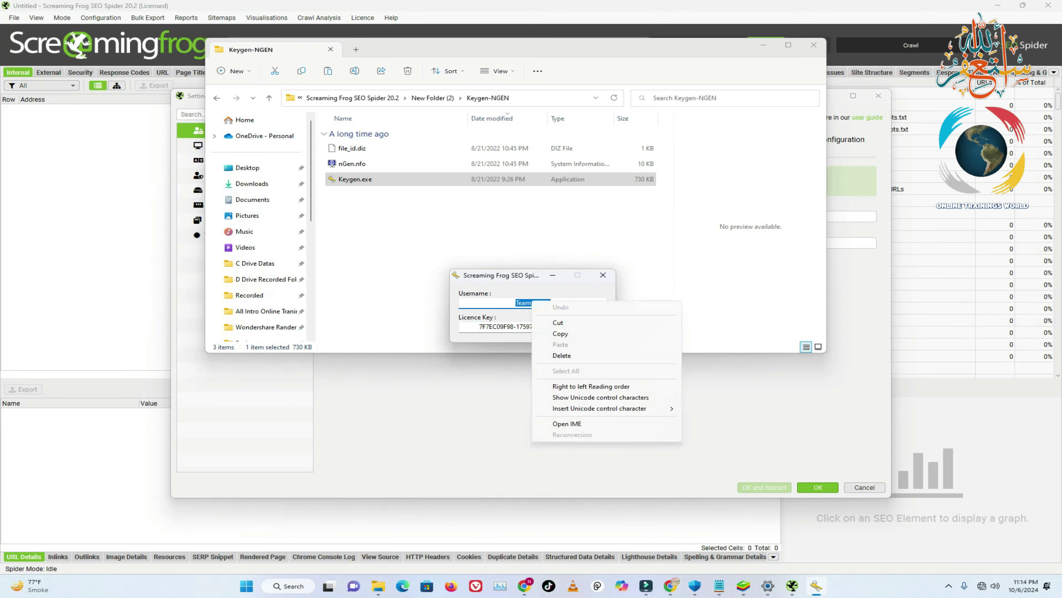
left_click(561, 334)
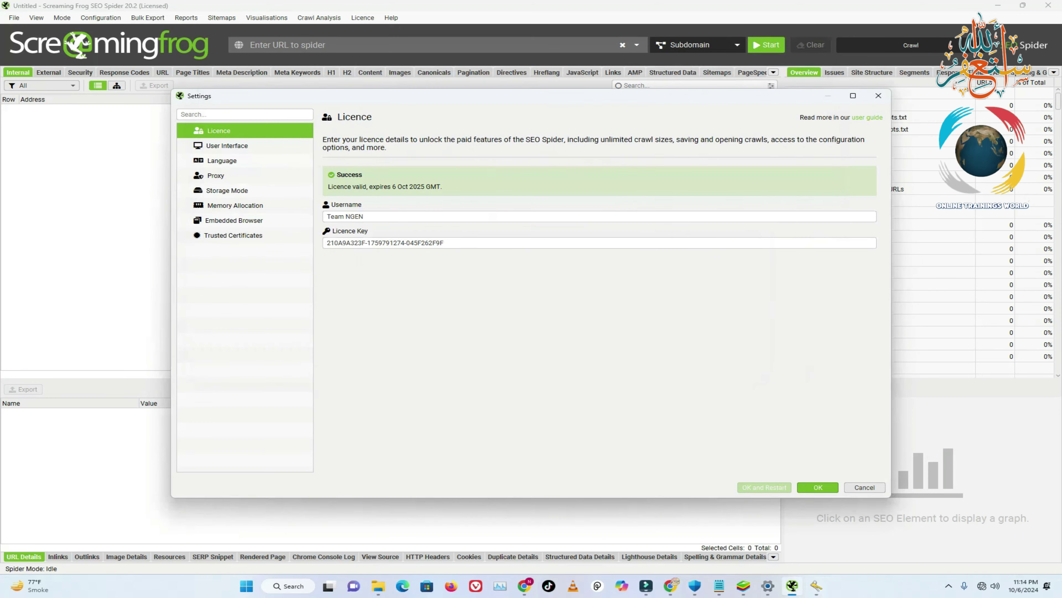
left_click_drag(382, 217, 304, 219)
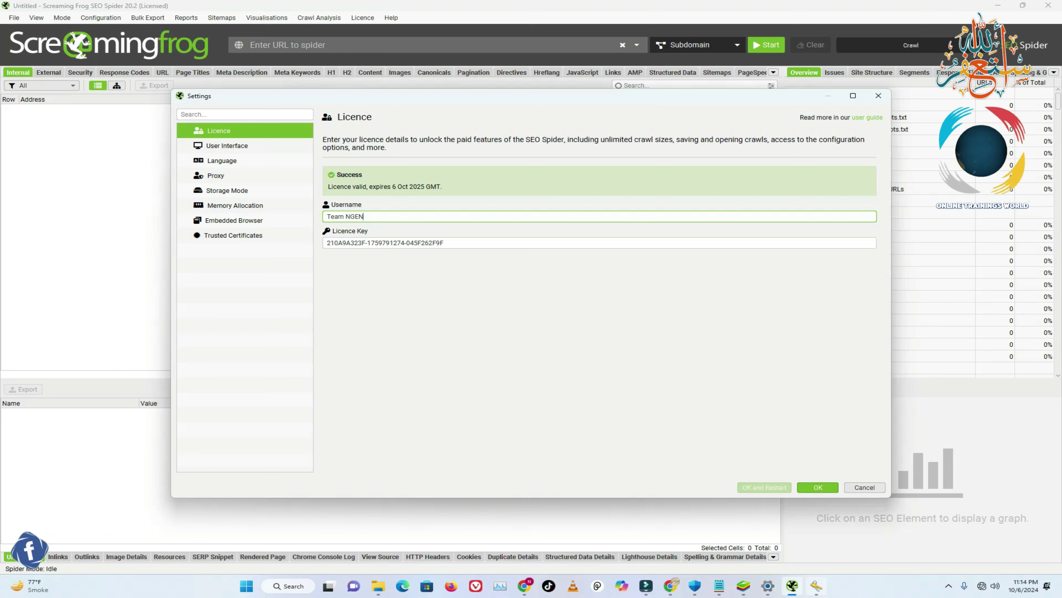
Step: Replace the value in the Licence Key field with the licence key copied from the Keygen window
key("alt+Tab")
key("Tab")
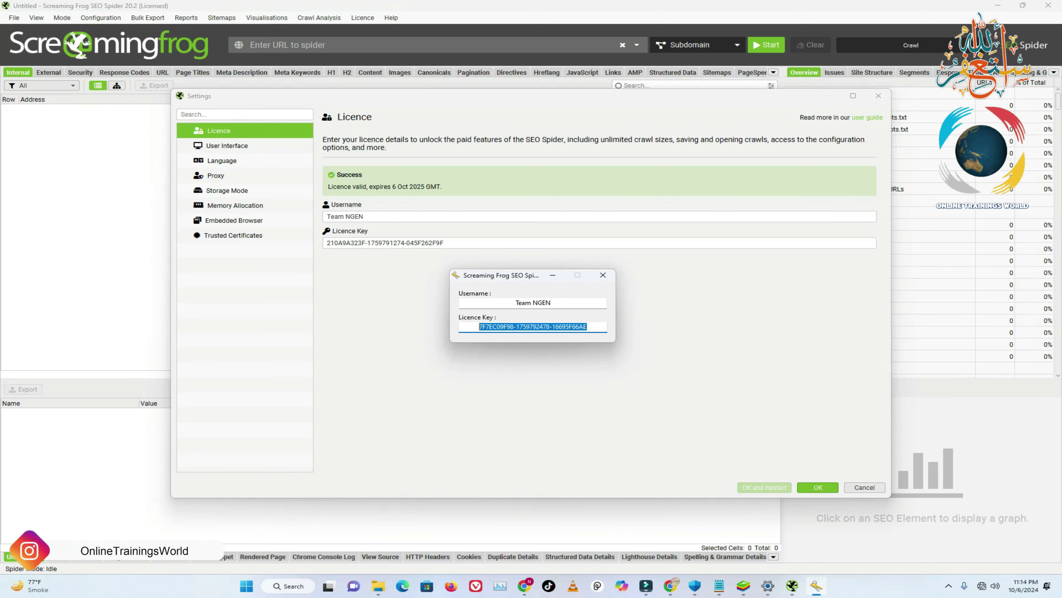
left_click_drag(468, 242, 299, 238)
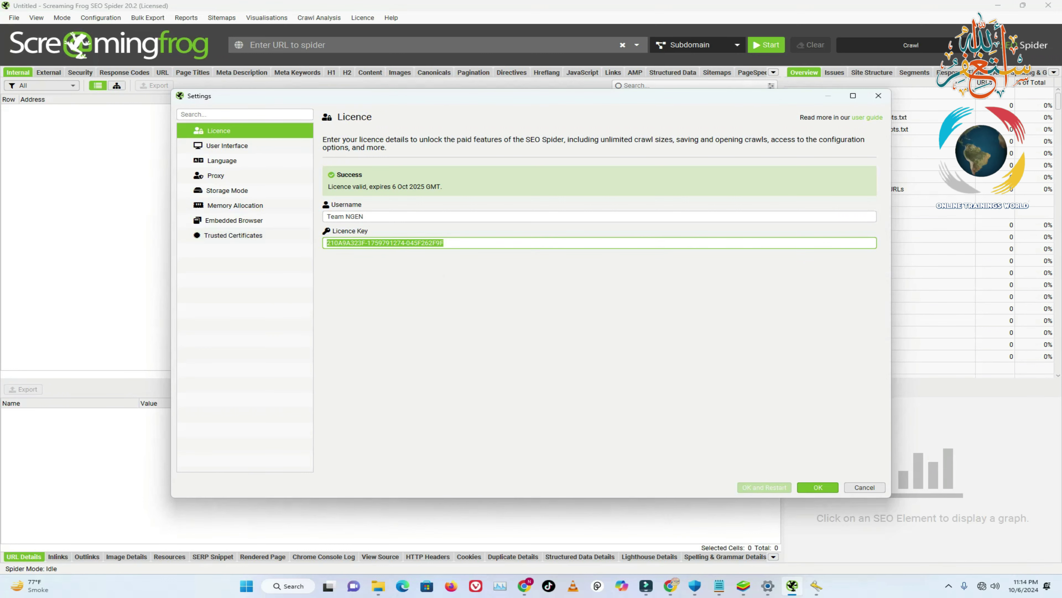
key("ctrl+v")
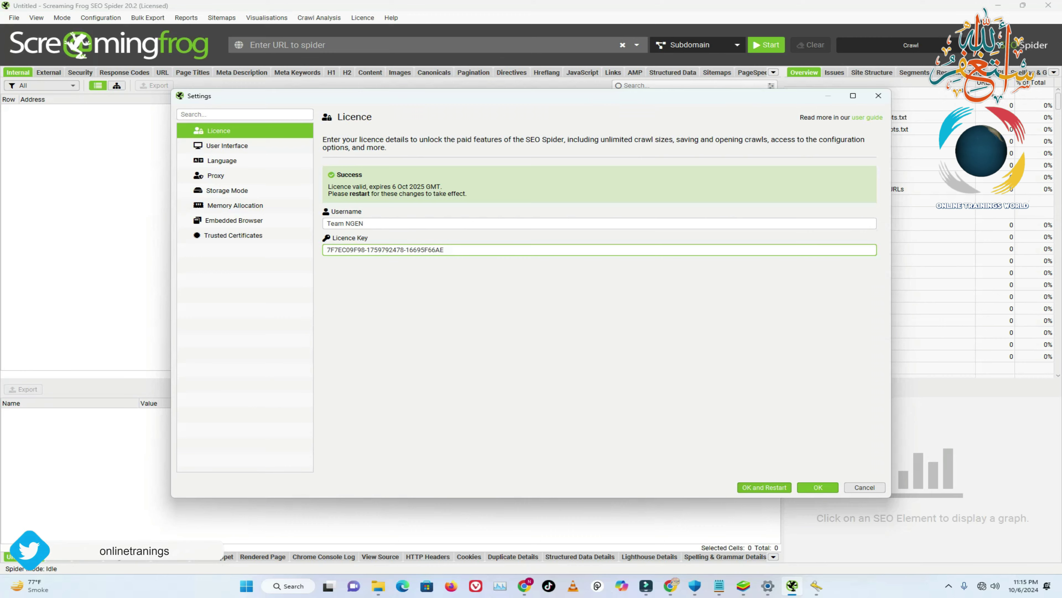
Step: Apply the licence settings with a restart, and close the Keygen window and its folder
left_click(764, 487)
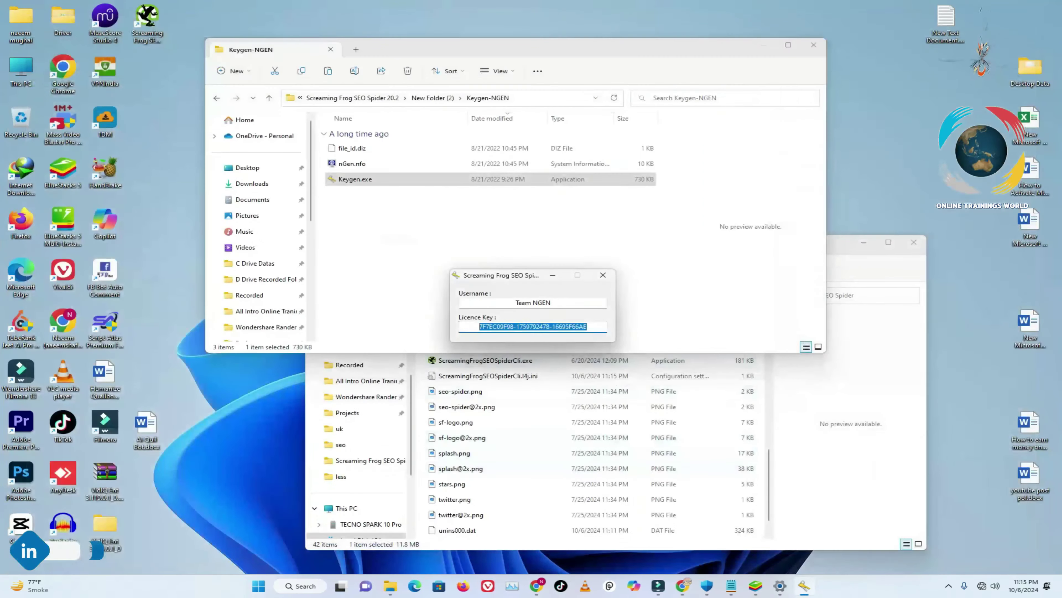
left_click(603, 275)
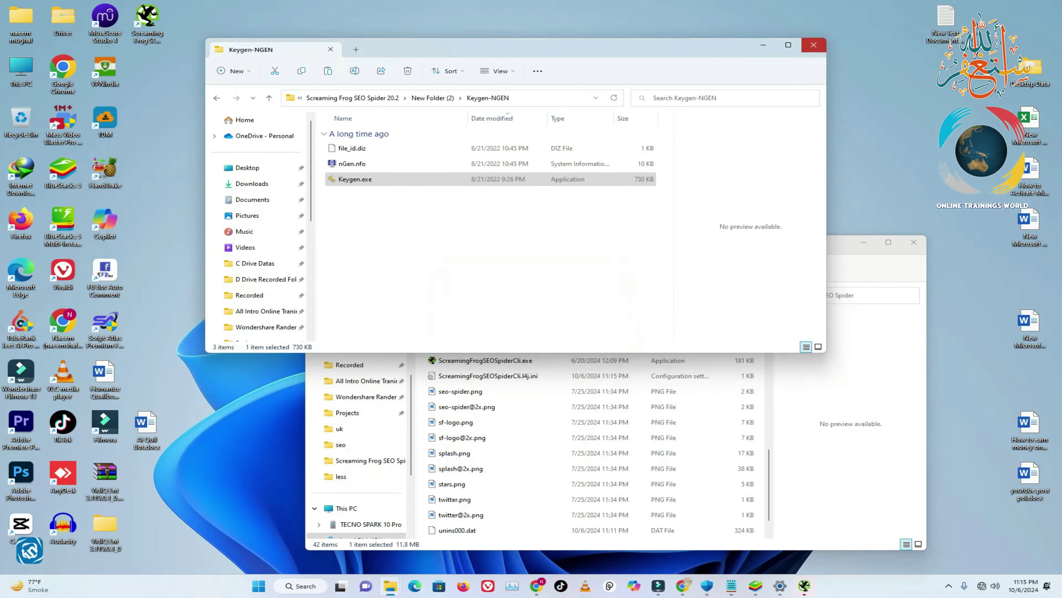
left_click(813, 45)
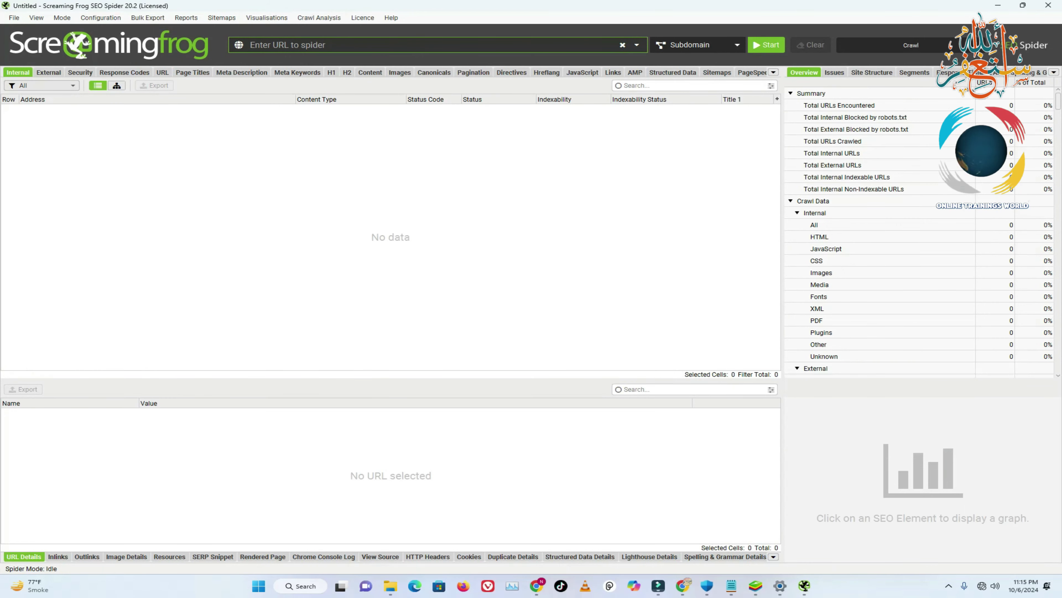
Step: View the version and open source project details in the About Screaming Frog SEO Spider dialog, and close it
left_click_drag(167, 6, 249, 14)
double_click(249, 14)
left_click(391, 17)
left_click(404, 114)
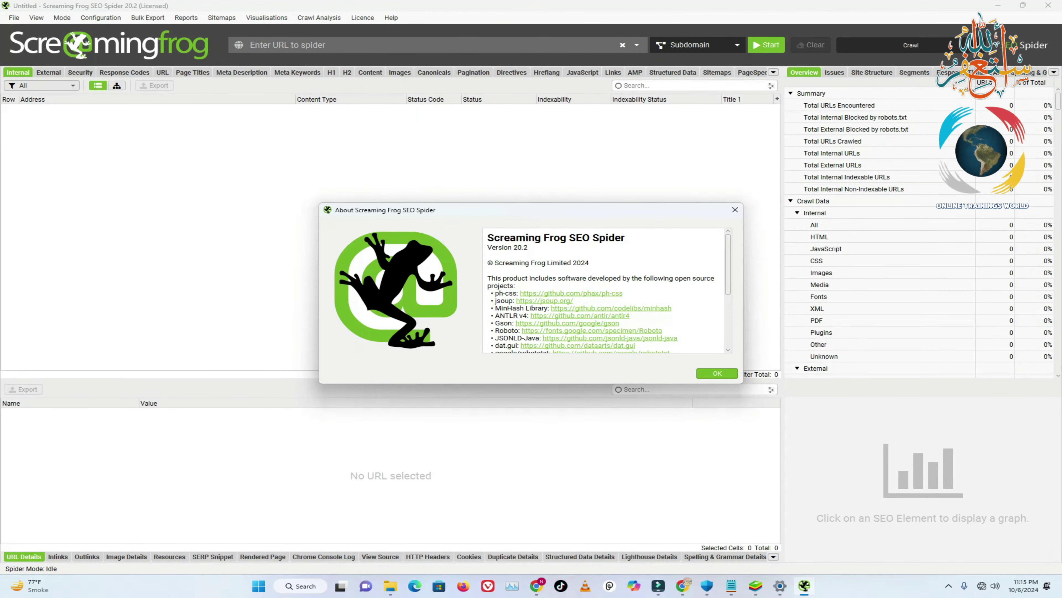
scroll(606, 291, "down", 3)
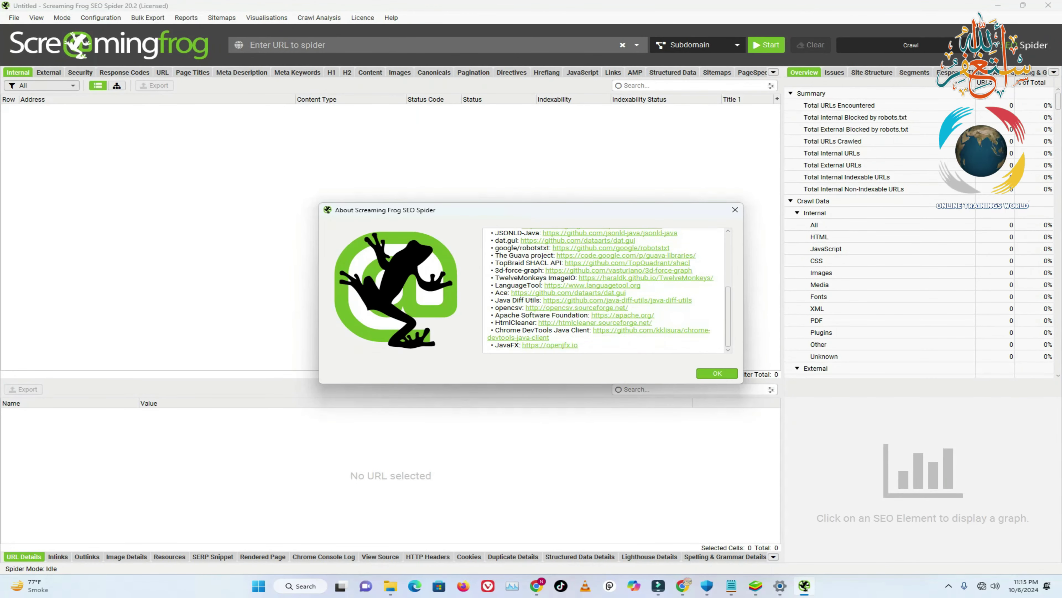
key("Escape")
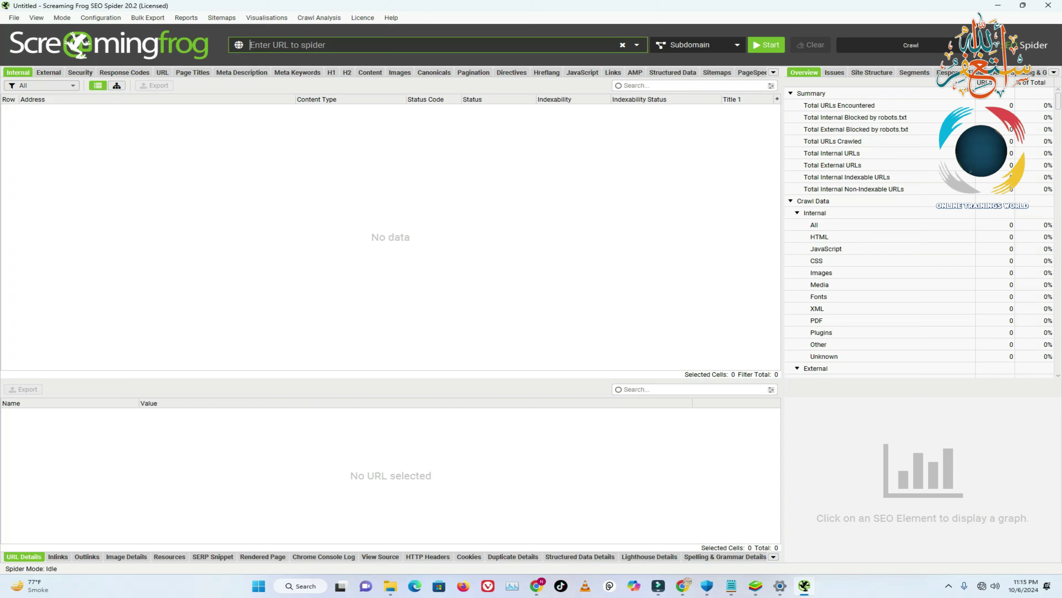
Step: Look through the available file commands
left_click(14, 17)
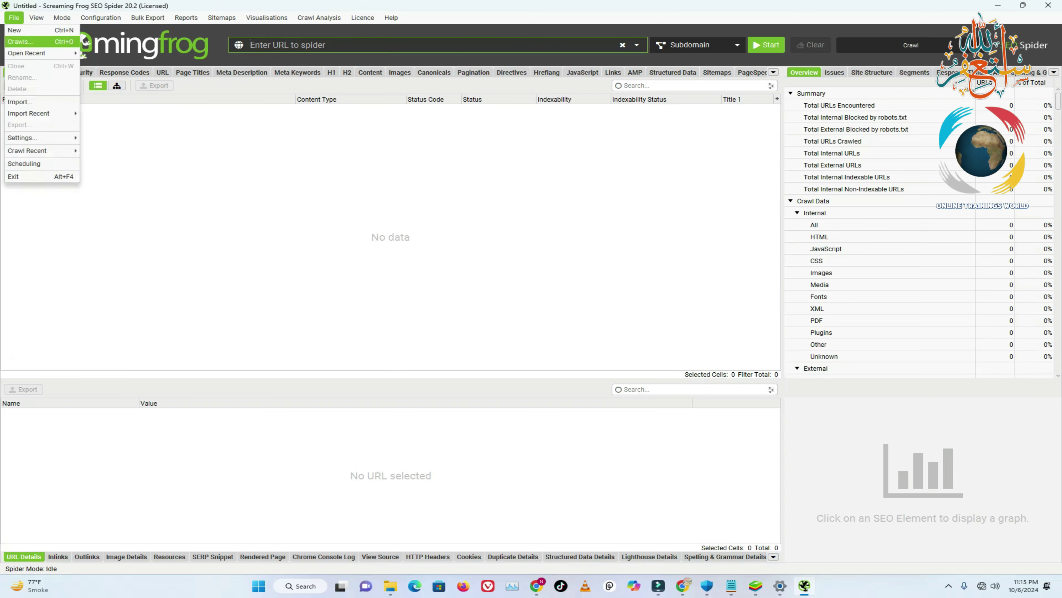